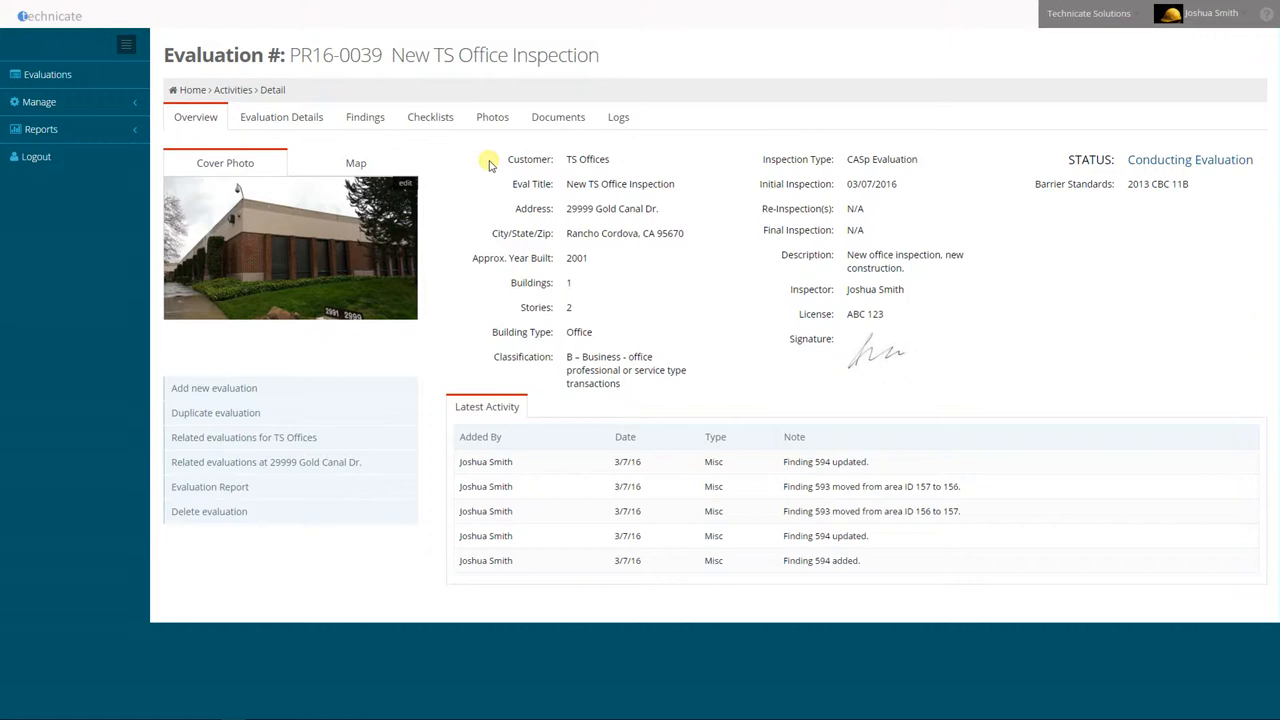
# Add a new area described as "Restroom" to the evaluation's findings
pyautogui.click(366, 119)
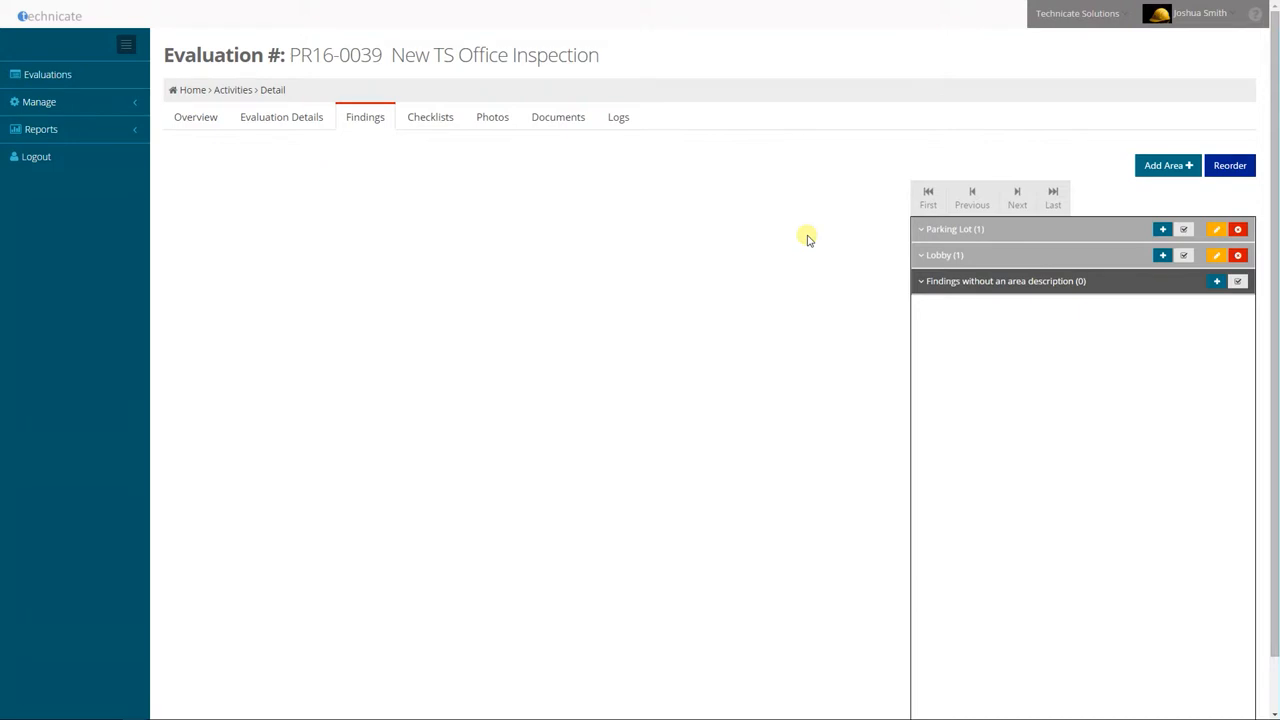
pyautogui.click(1163, 165)
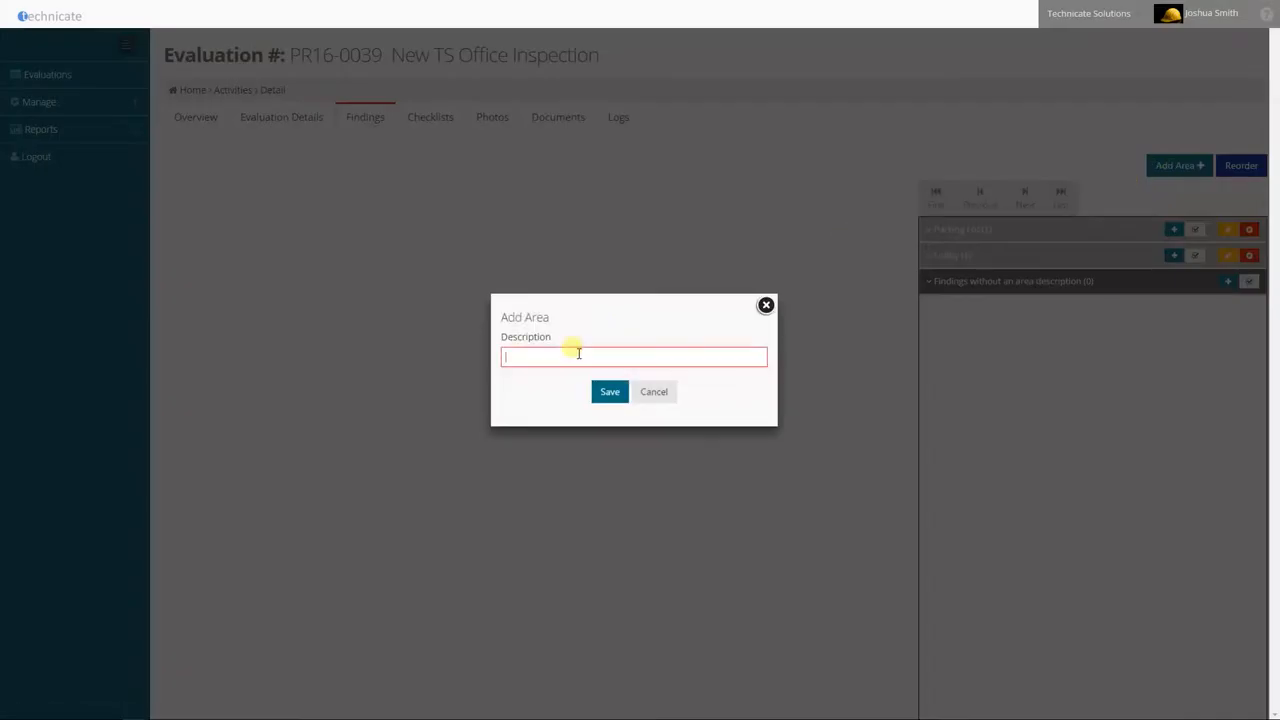
pyautogui.write('Restroom')
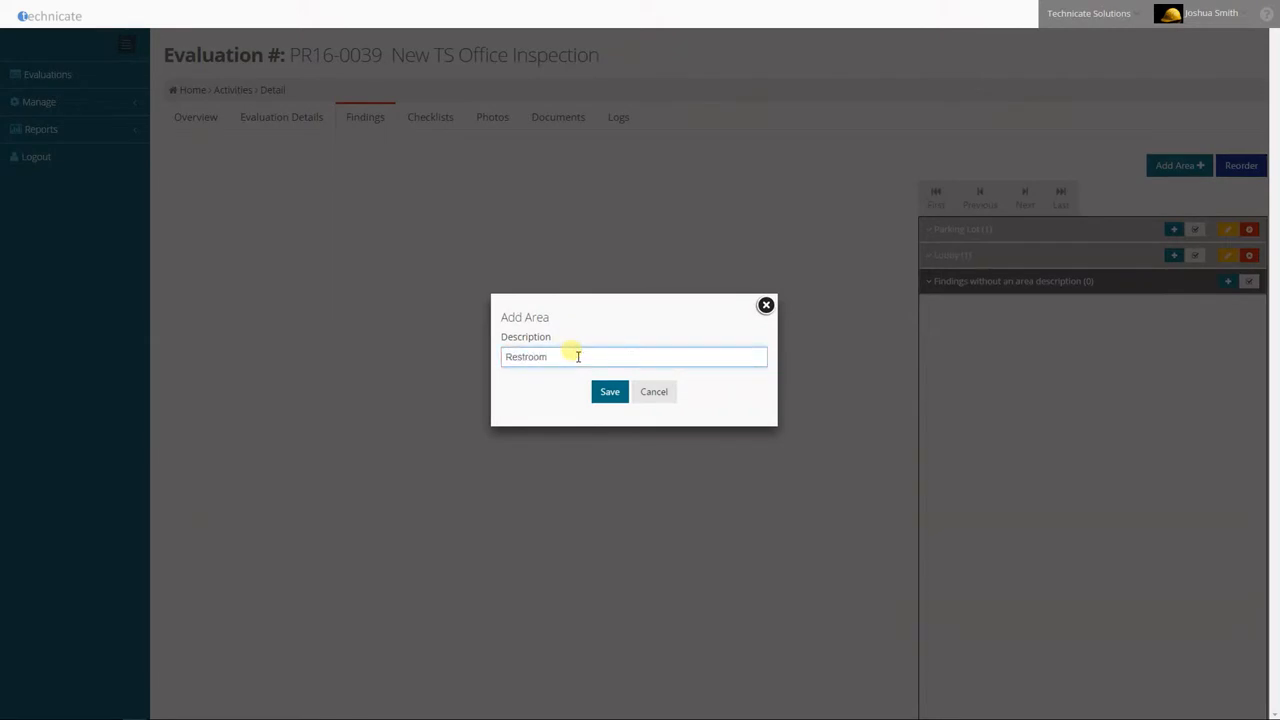
pyautogui.press('Return')
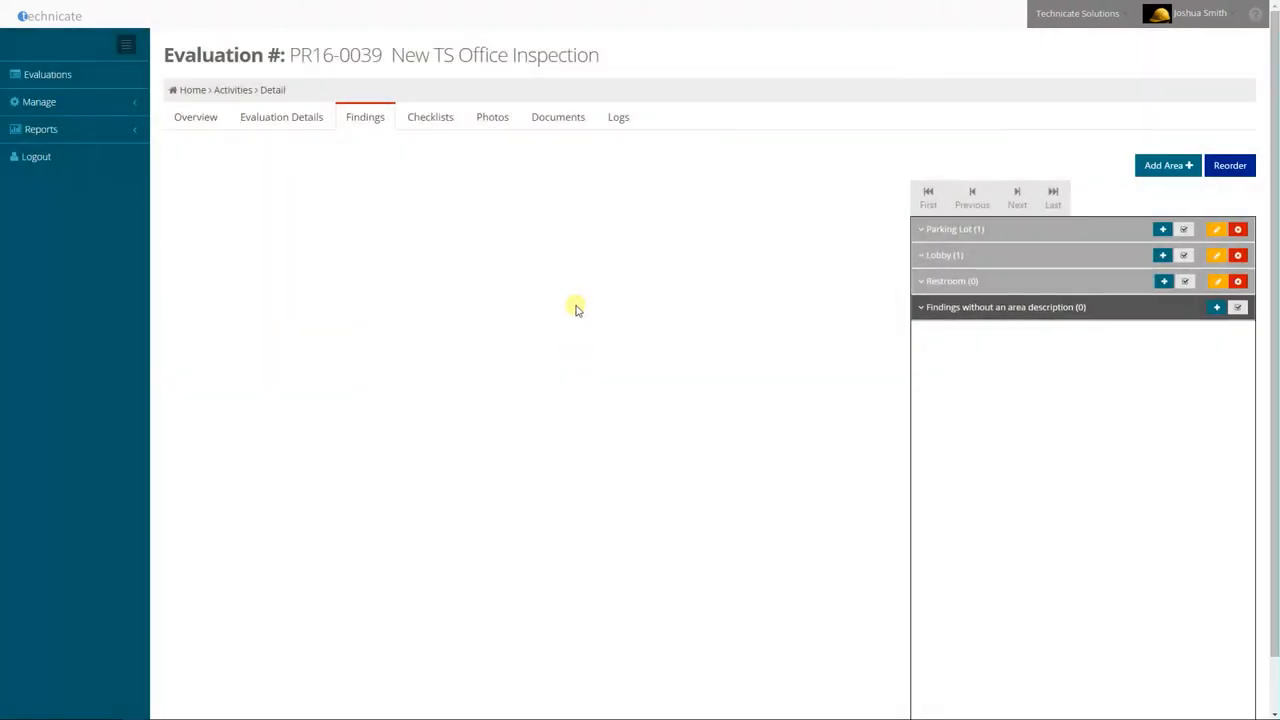
pyautogui.click(1163, 282)
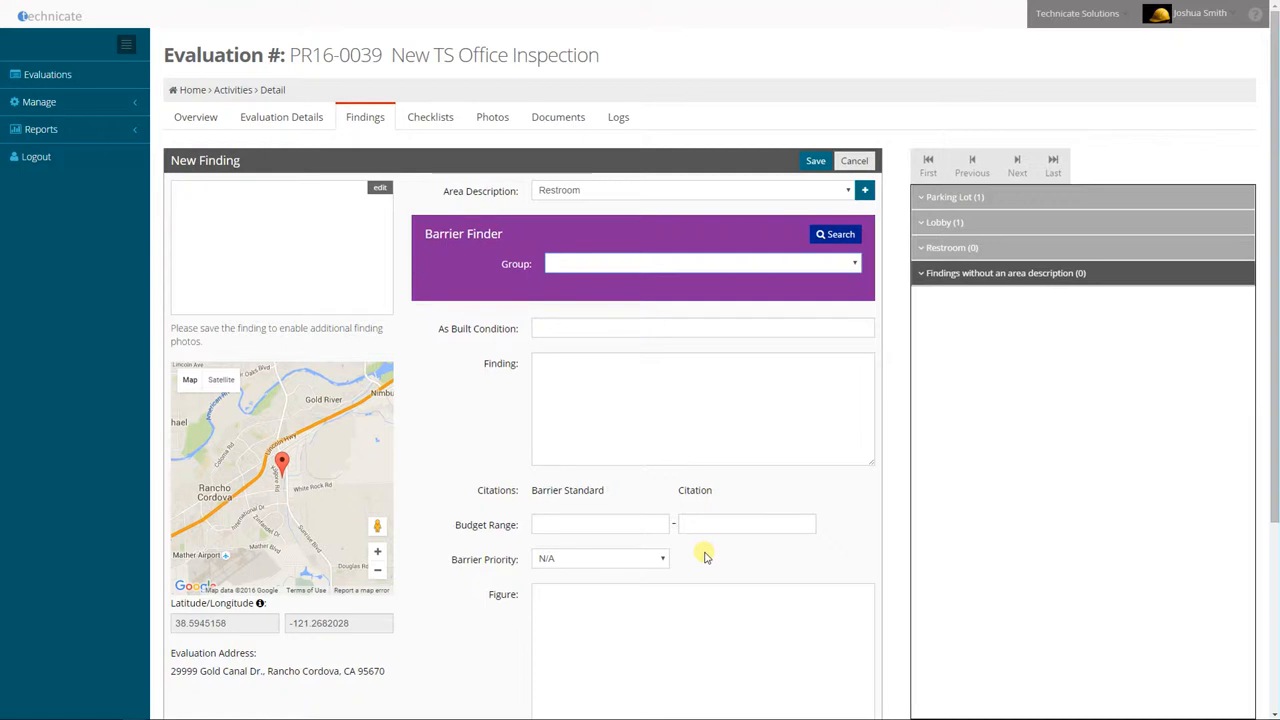
pyautogui.click(819, 236)
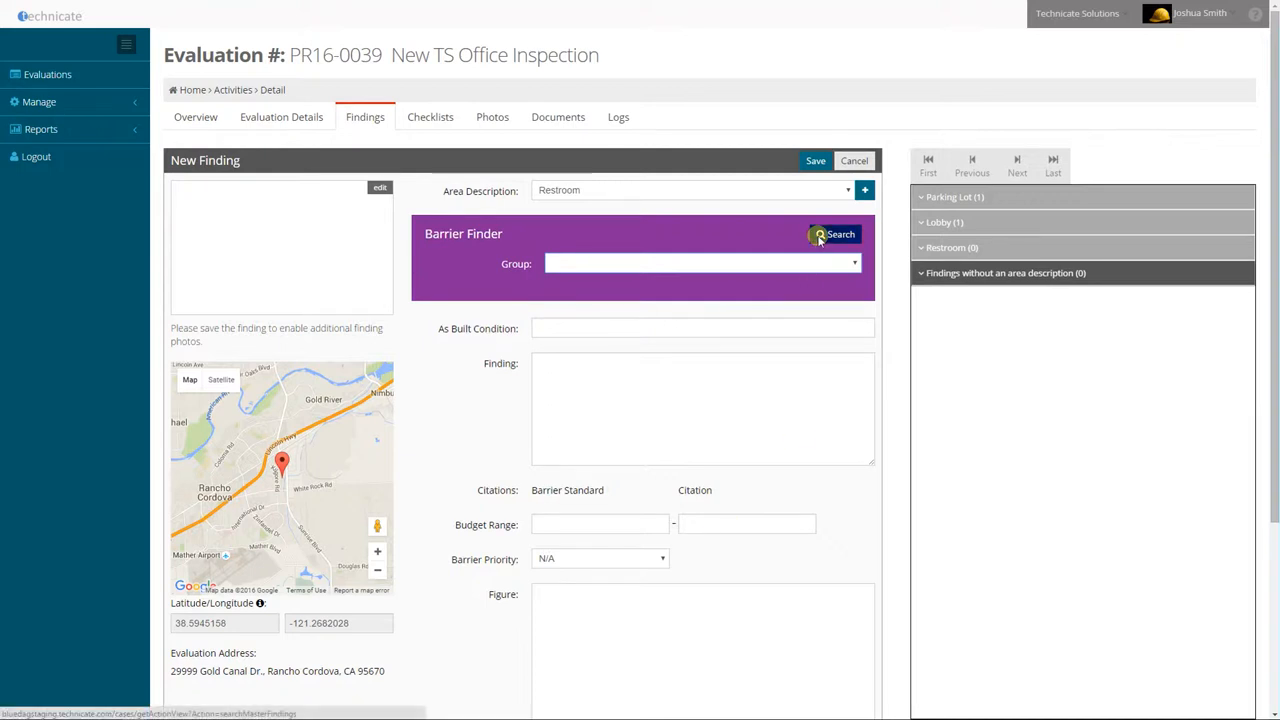
pyautogui.click(853, 161)
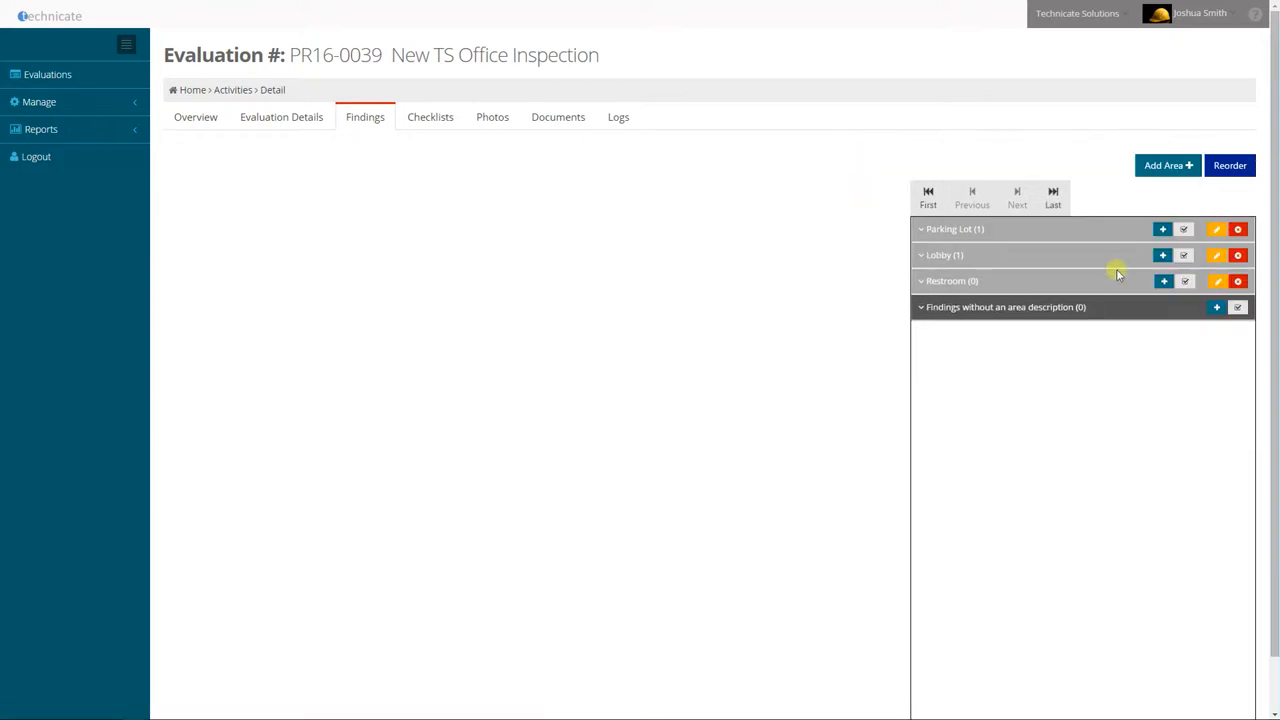
# Open the checklist selection for the Restroom area, look through its pages and try a search for "Mirror"
pyautogui.click(1185, 284)
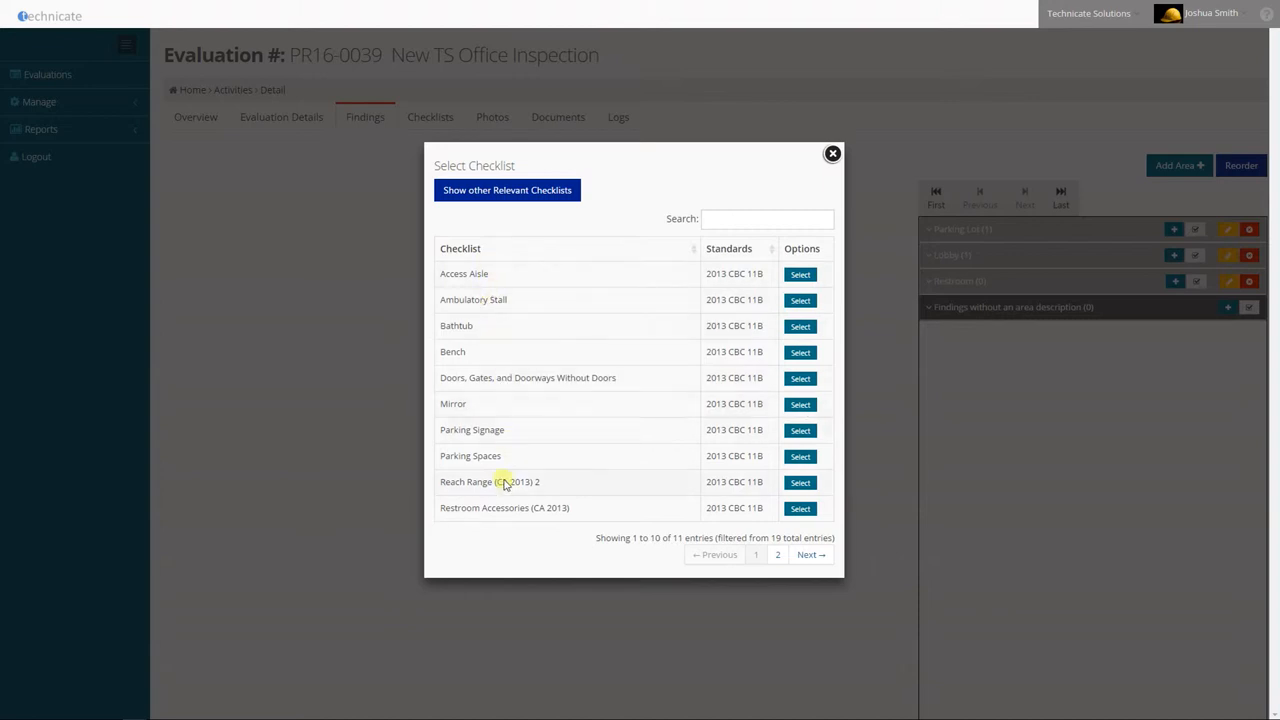
pyautogui.click(777, 554)
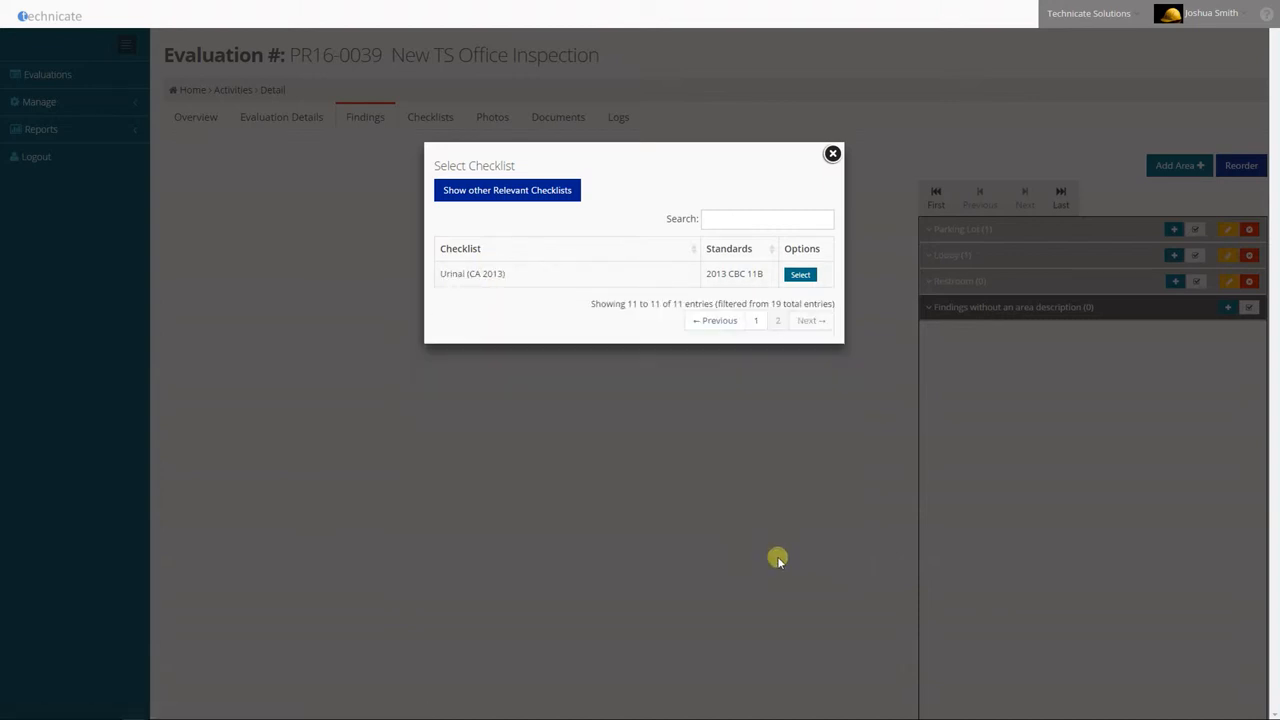
pyautogui.click(756, 321)
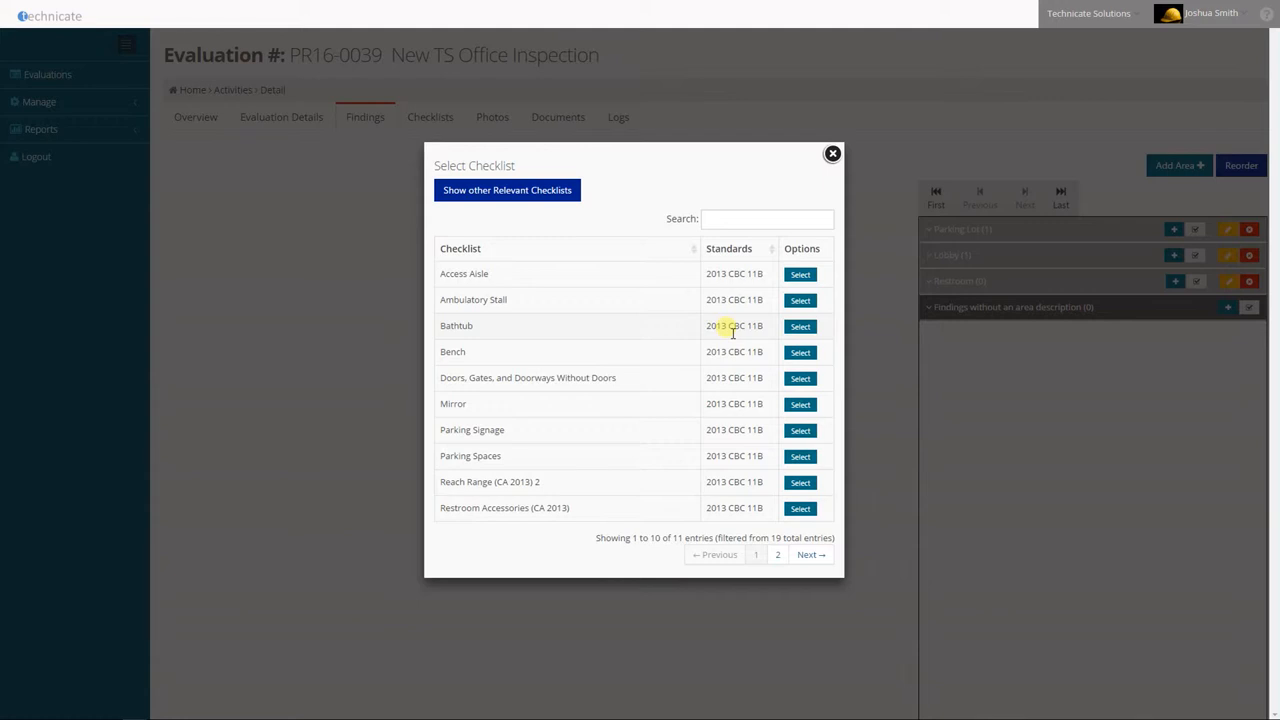
pyautogui.click(714, 220)
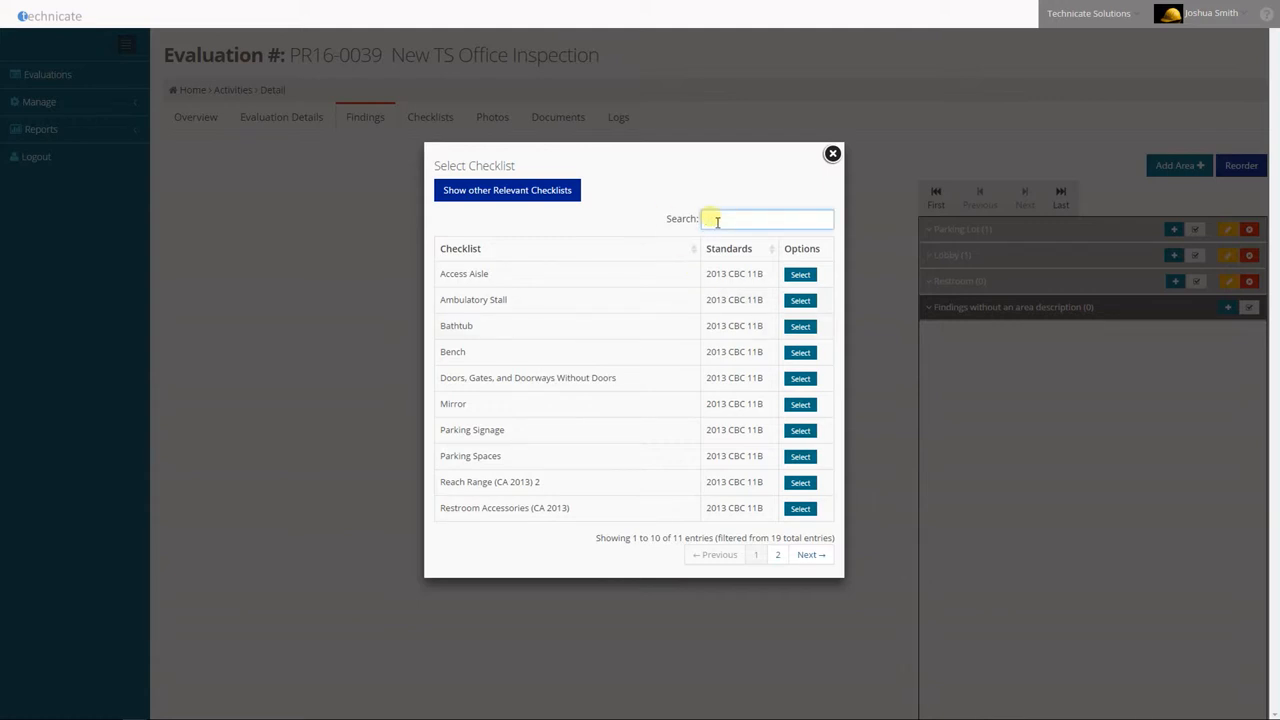
pyautogui.write('Mirror')
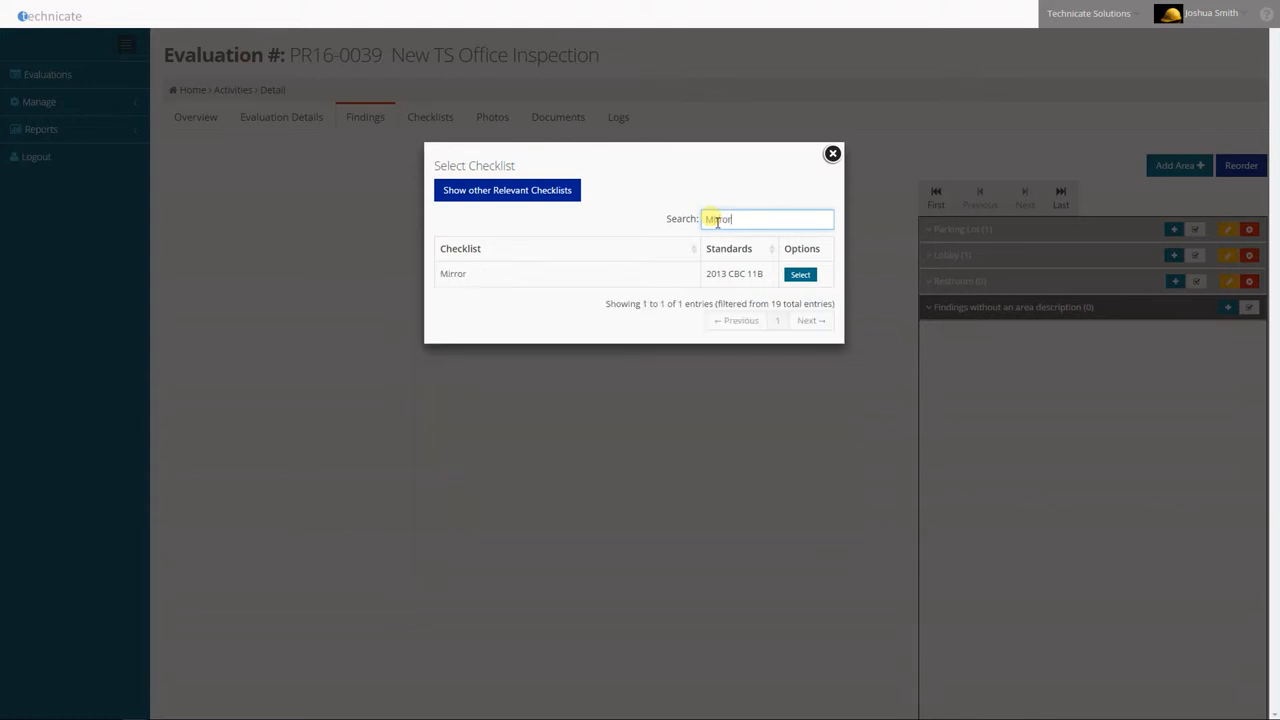
pyautogui.press('BackSpace')
pyautogui.press('BackSpace')
pyautogui.press('BackSpace')
pyautogui.press('BackSpace')
pyautogui.press('BackSpace')
pyautogui.press('BackSpace')
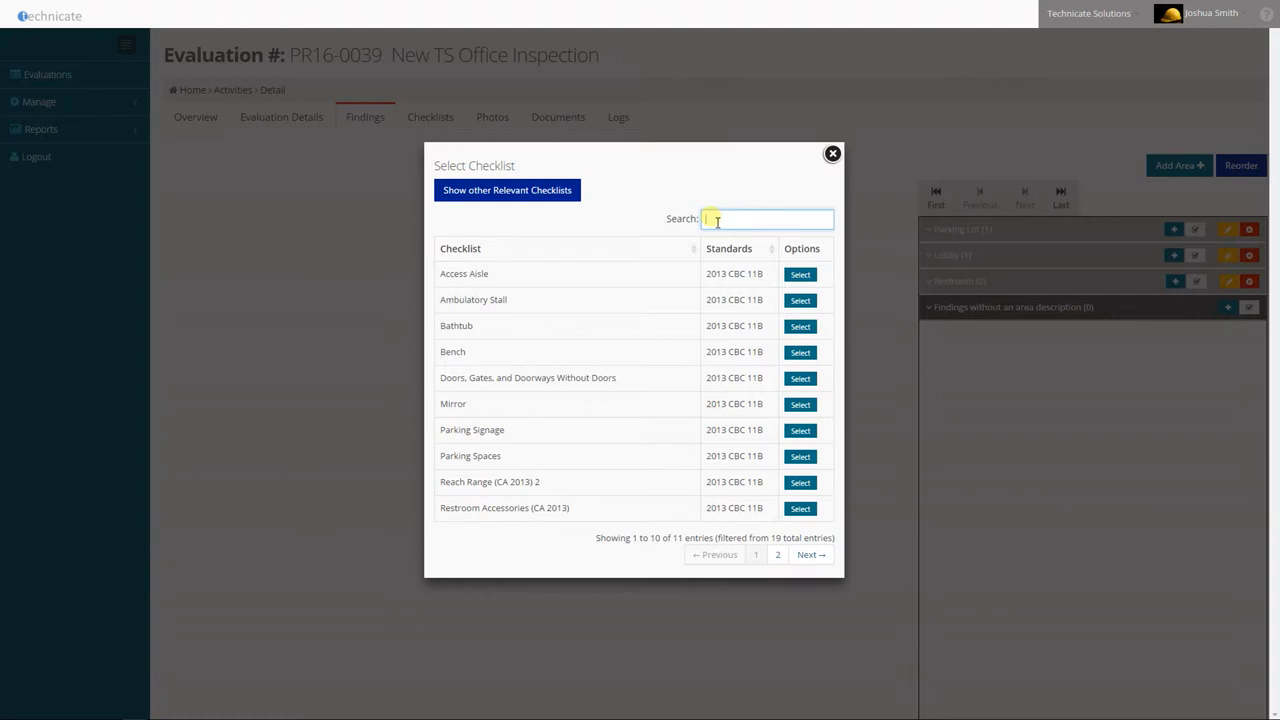
# View the other relevant checklists, return to the suggested ones and select the Mirror checklist for the Restroom area
pyautogui.click(502, 192)
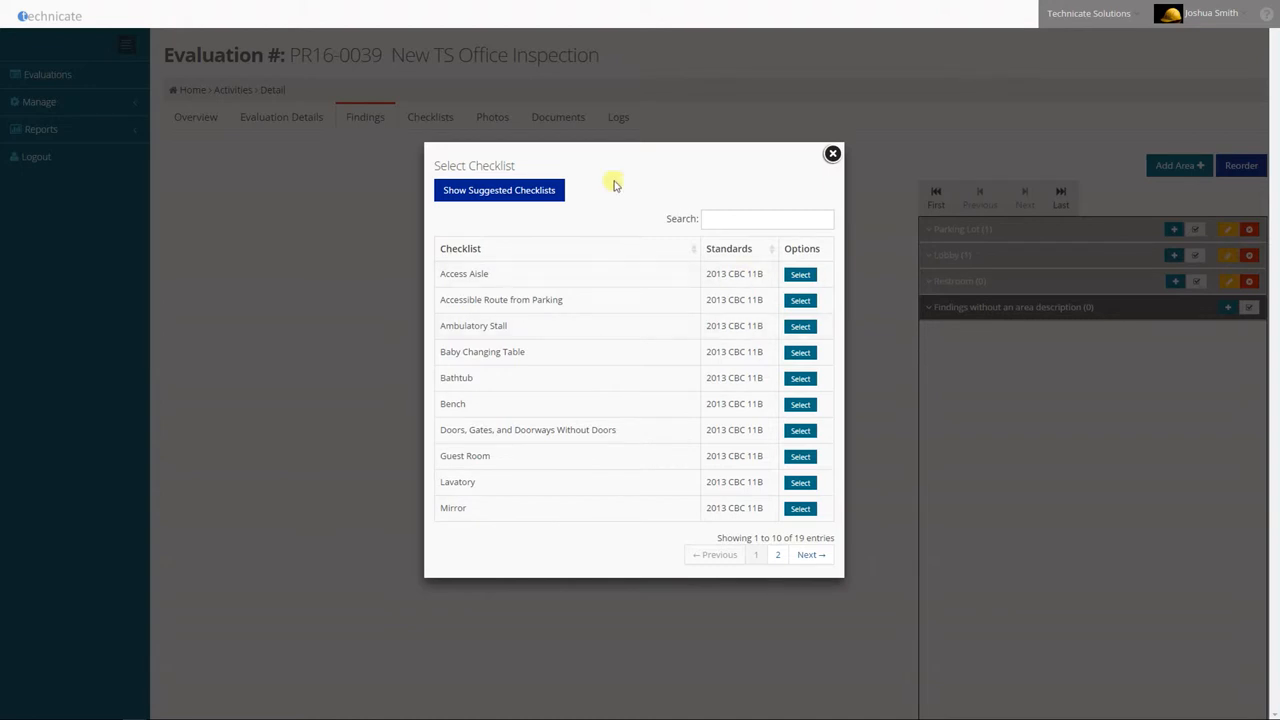
pyautogui.click(506, 196)
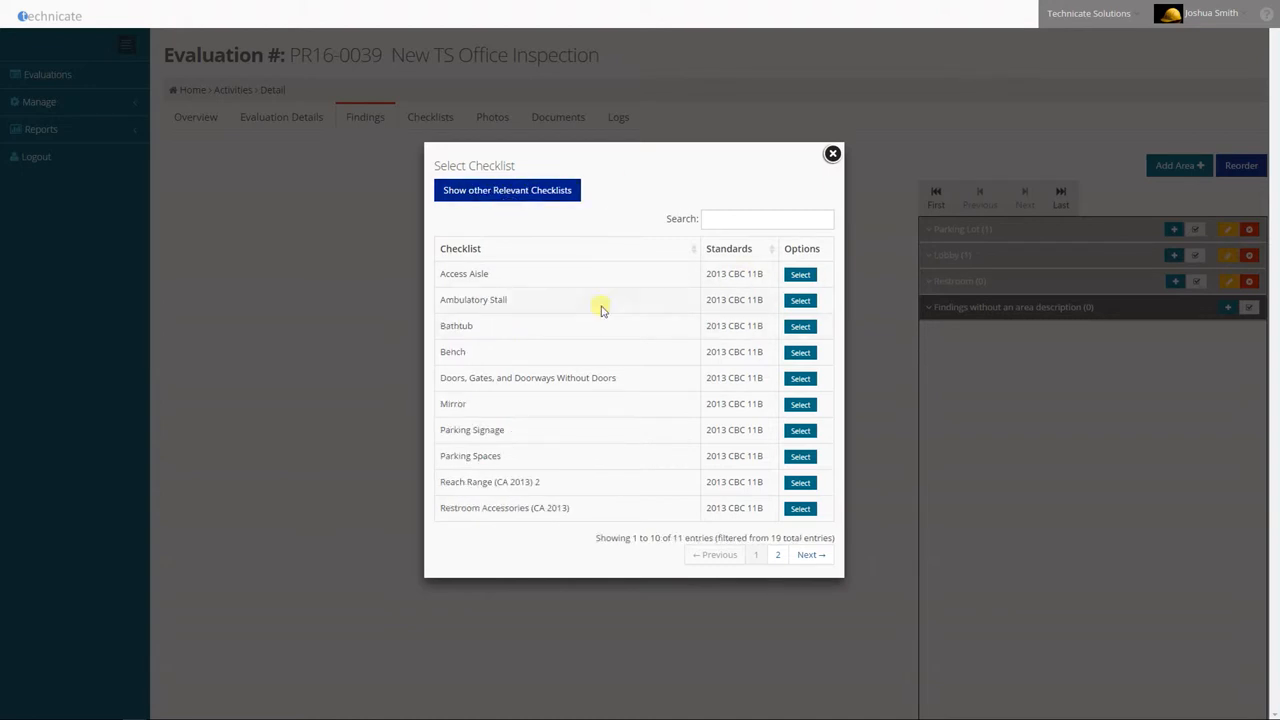
pyautogui.click(800, 405)
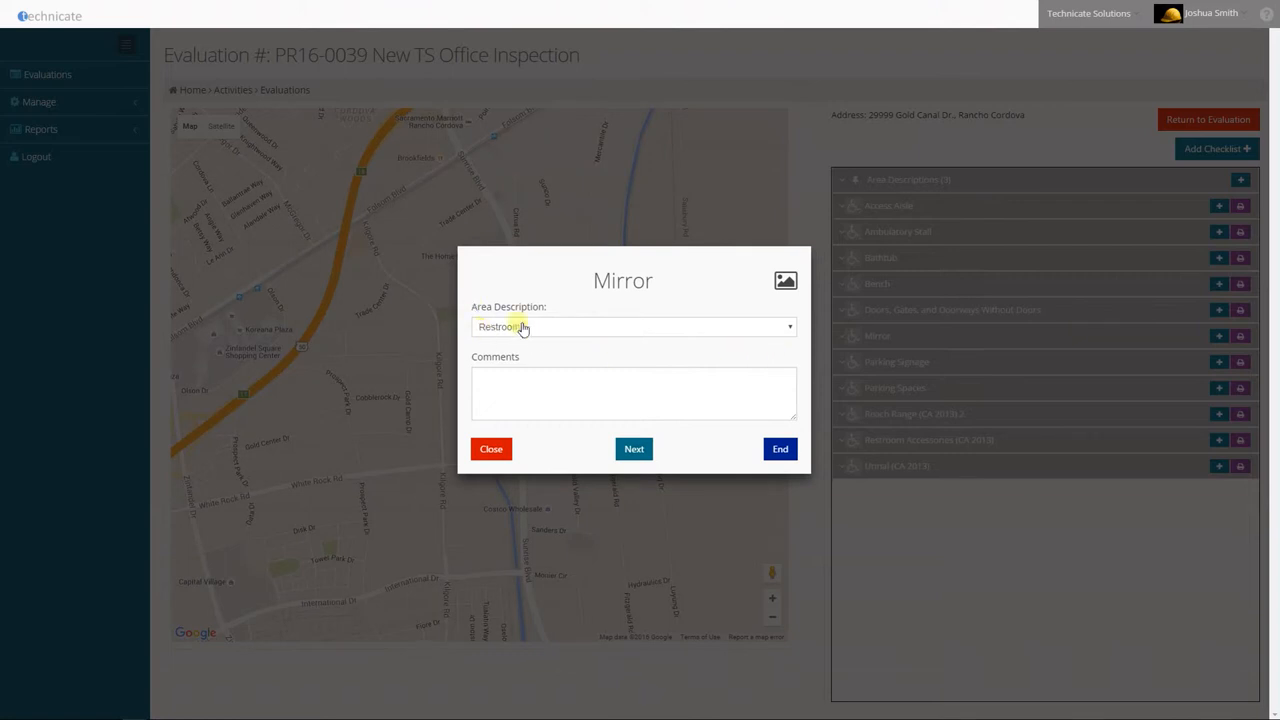
# Enter the comment "No Comments at this time." in the Mirror checklist and continue to its first question
pyautogui.click(544, 400)
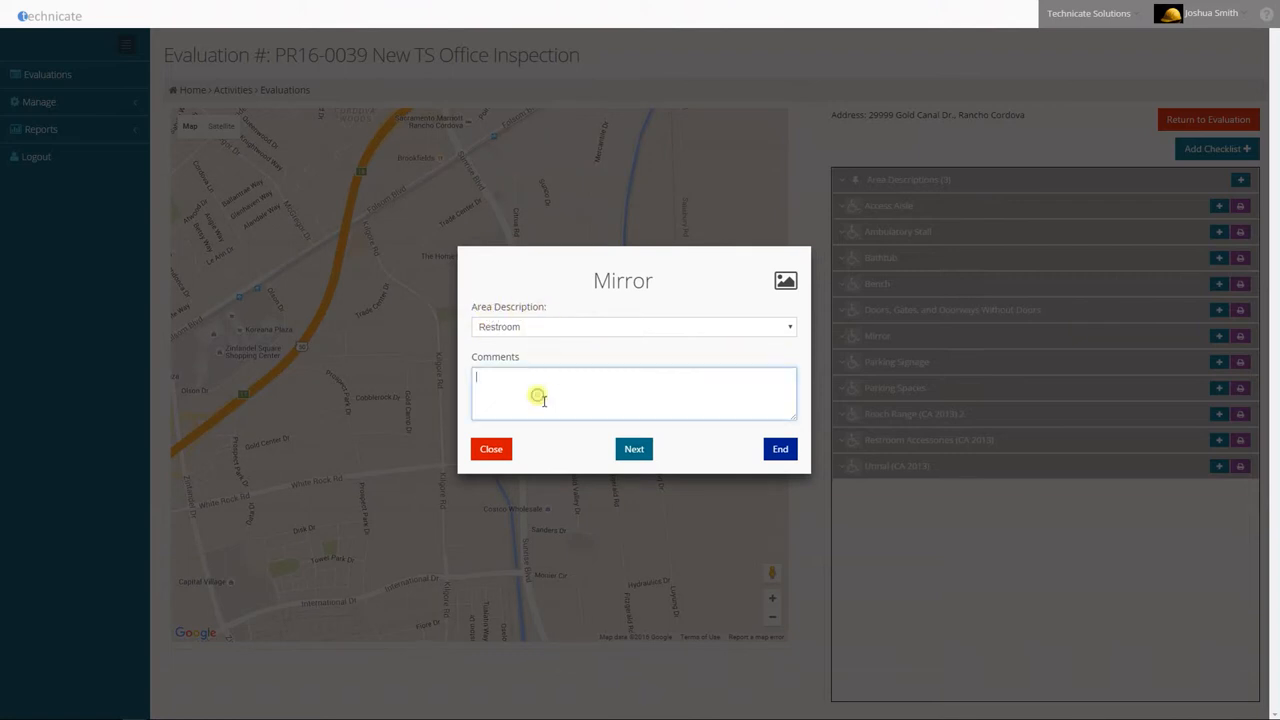
pyautogui.write('No Comm')
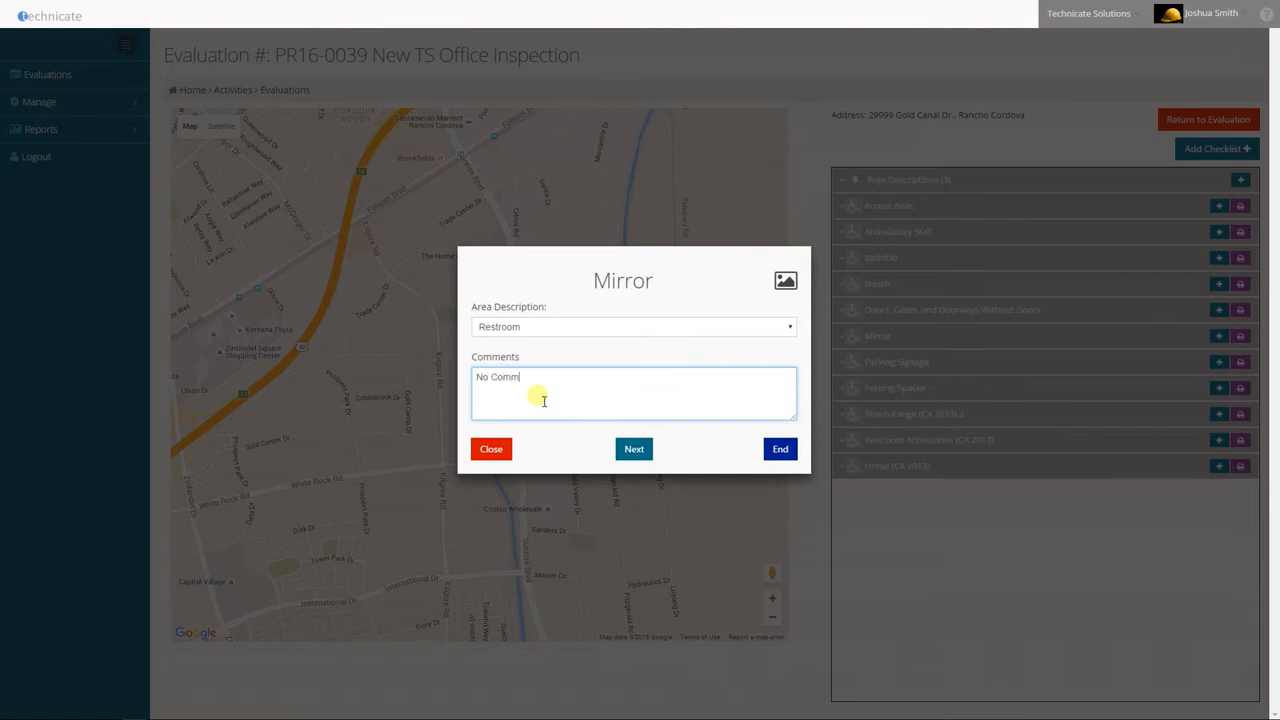
pyautogui.write('ents at thsi ti')
pyautogui.press('BackSpace')
pyautogui.press('BackSpace')
pyautogui.write('is time.')
pyautogui.click(647, 451)
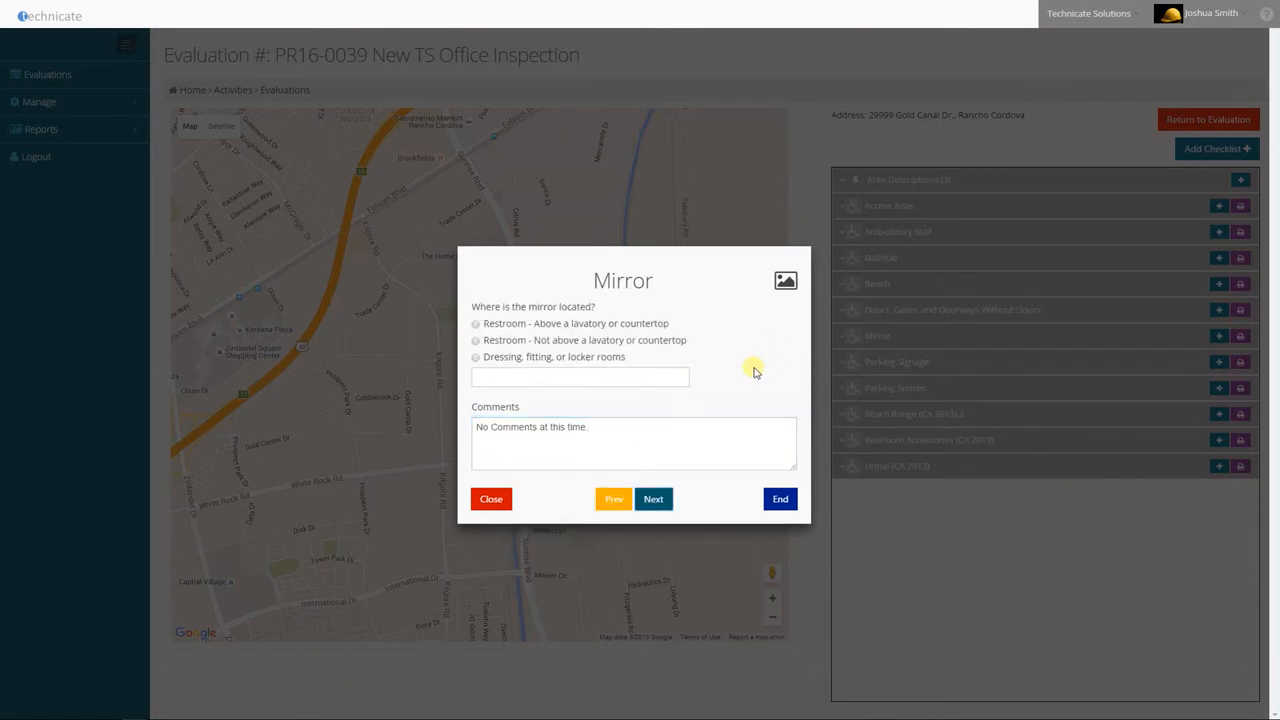
# Set the mirror location to "Restroom - Above a lavatory or countertop" and answer Yes to the 40-inch height question, entering 42 as the measurement
pyautogui.click(486, 328)
pyautogui.click(655, 502)
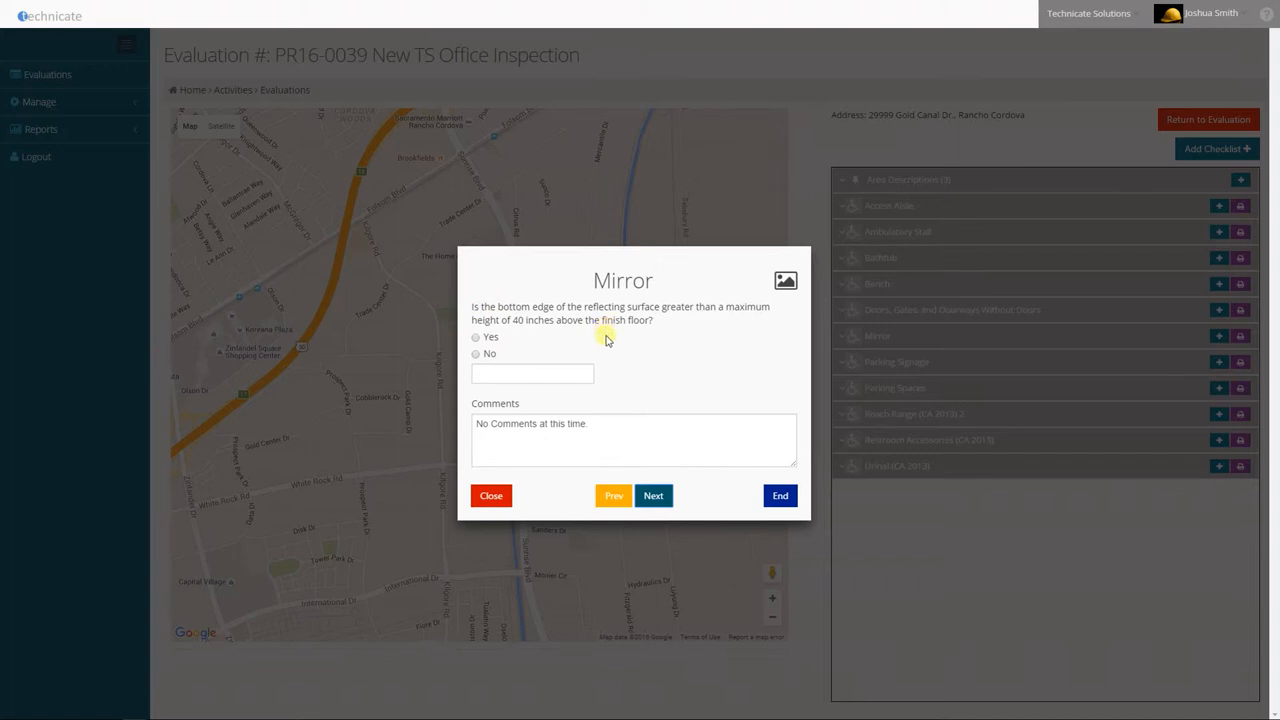
pyautogui.click(476, 337)
pyautogui.click(524, 379)
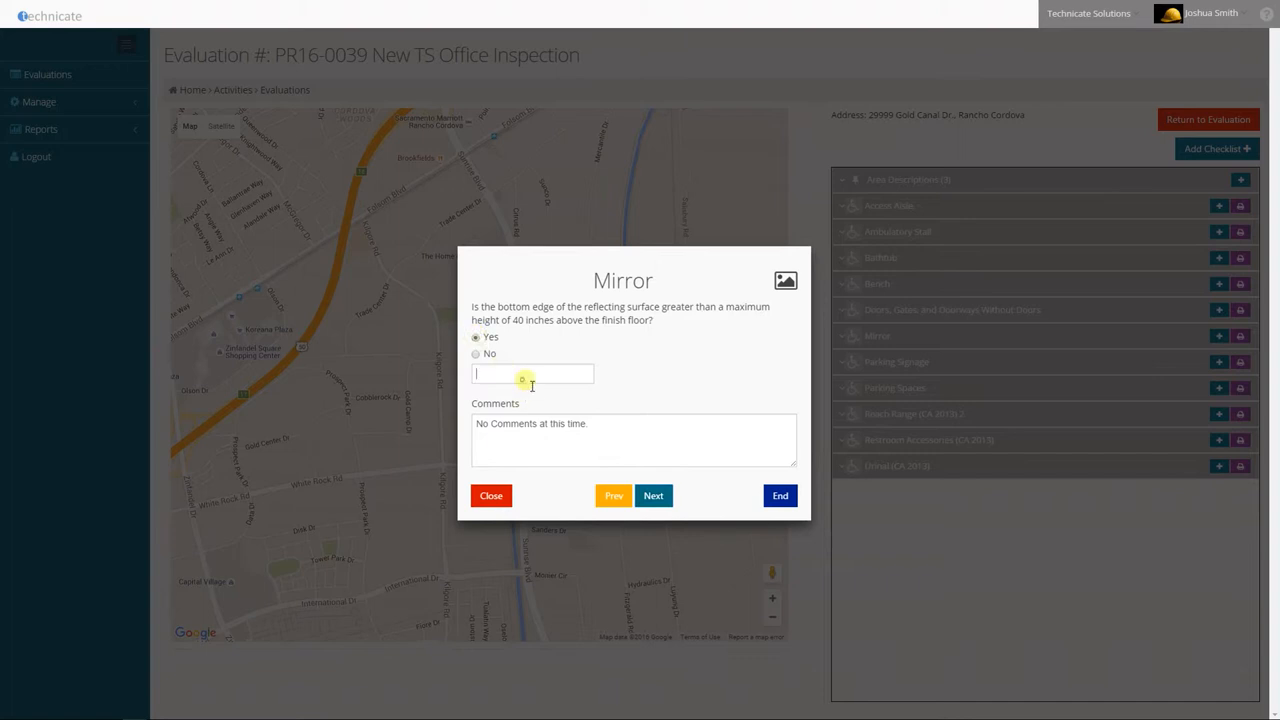
pyautogui.write('42')
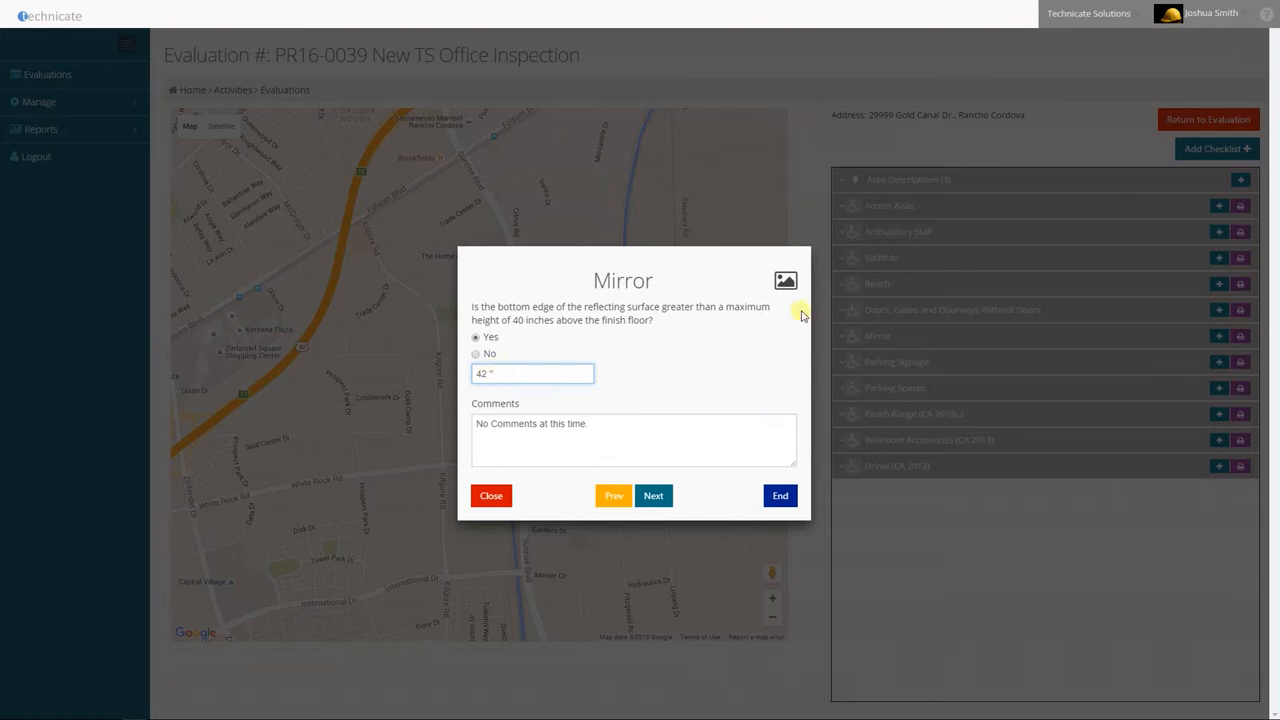
# Attach the photo 20160307_152248.jpg from Testing Pics to the Mirror checklist and continue past the last question
pyautogui.click(785, 281)
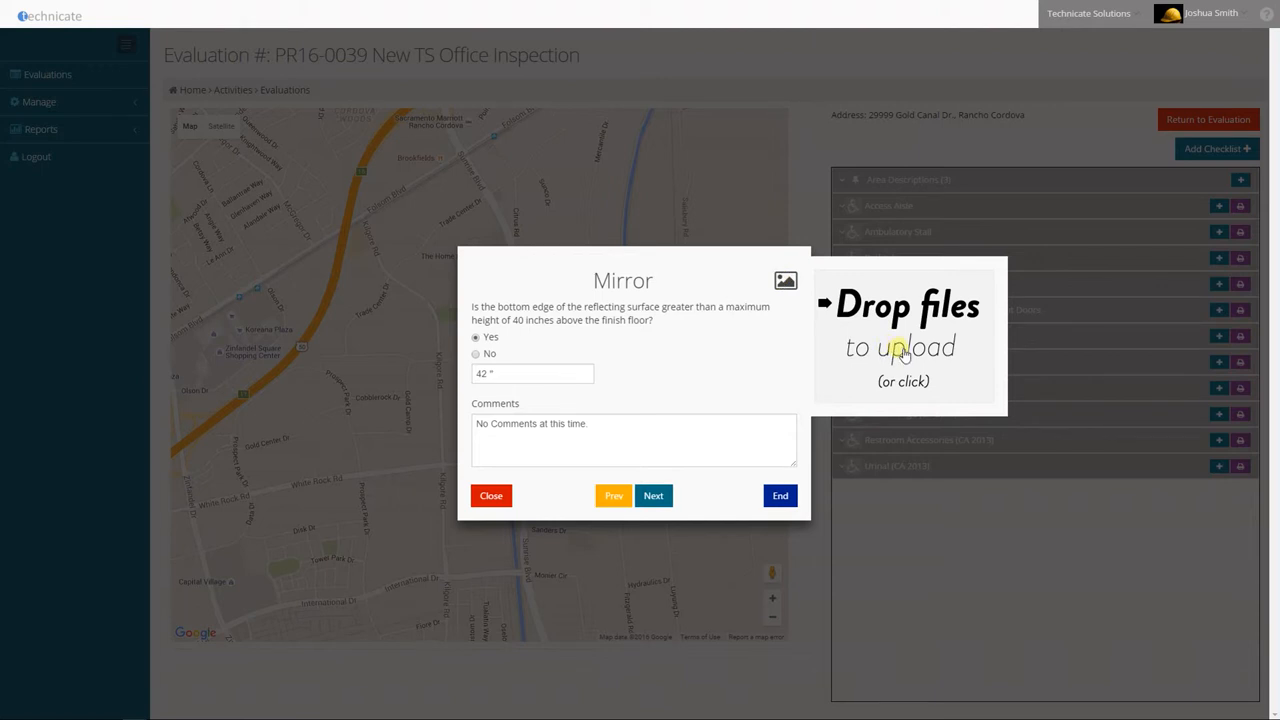
pyautogui.click(901, 354)
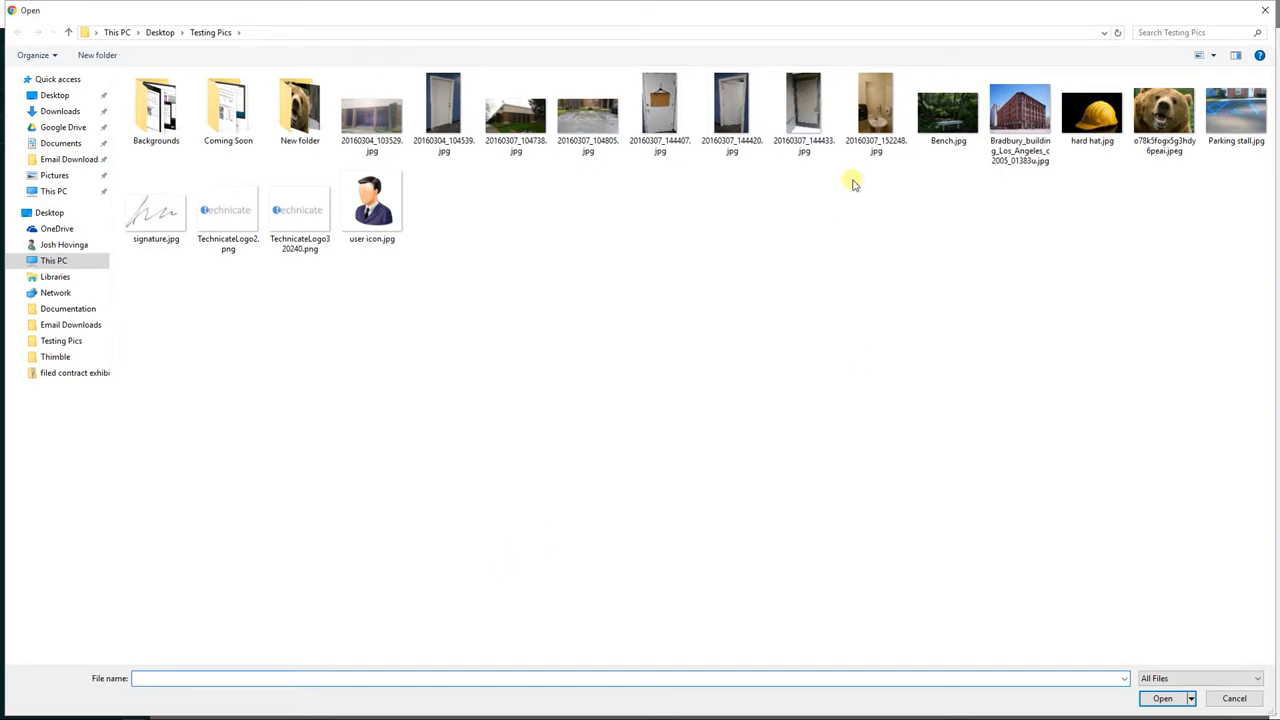
pyautogui.doubleClick(870, 112)
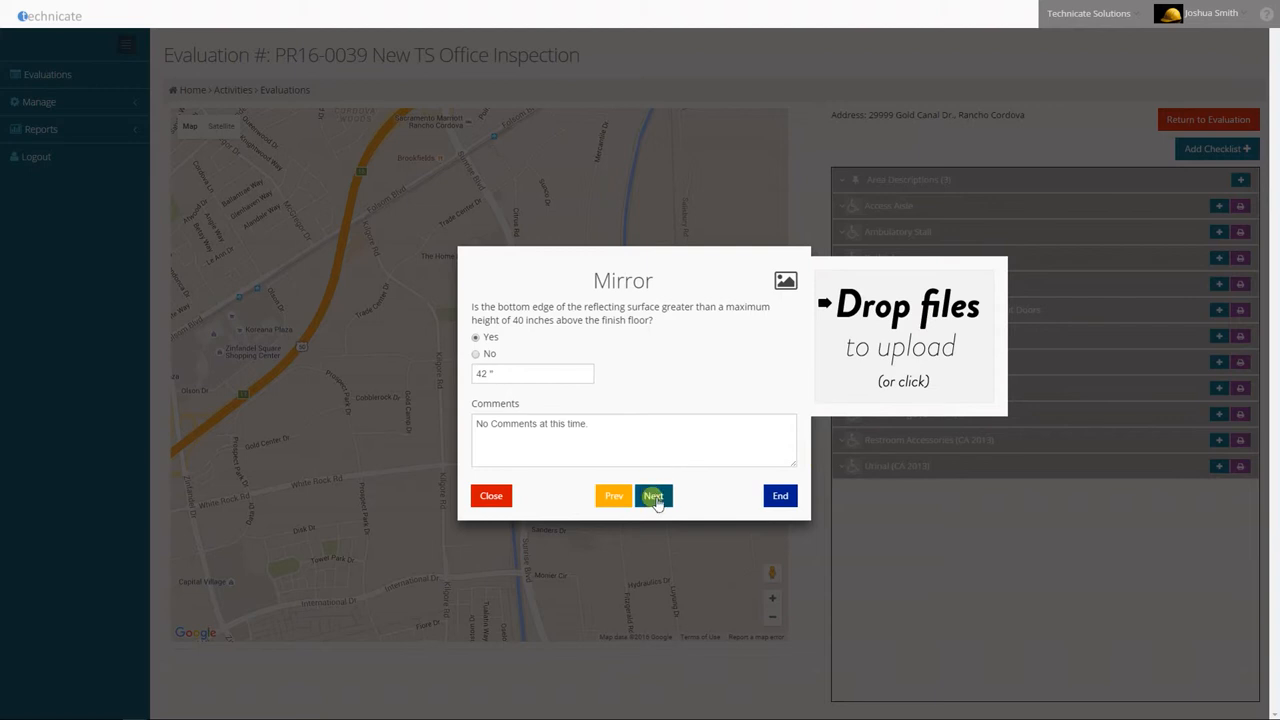
pyautogui.click(654, 497)
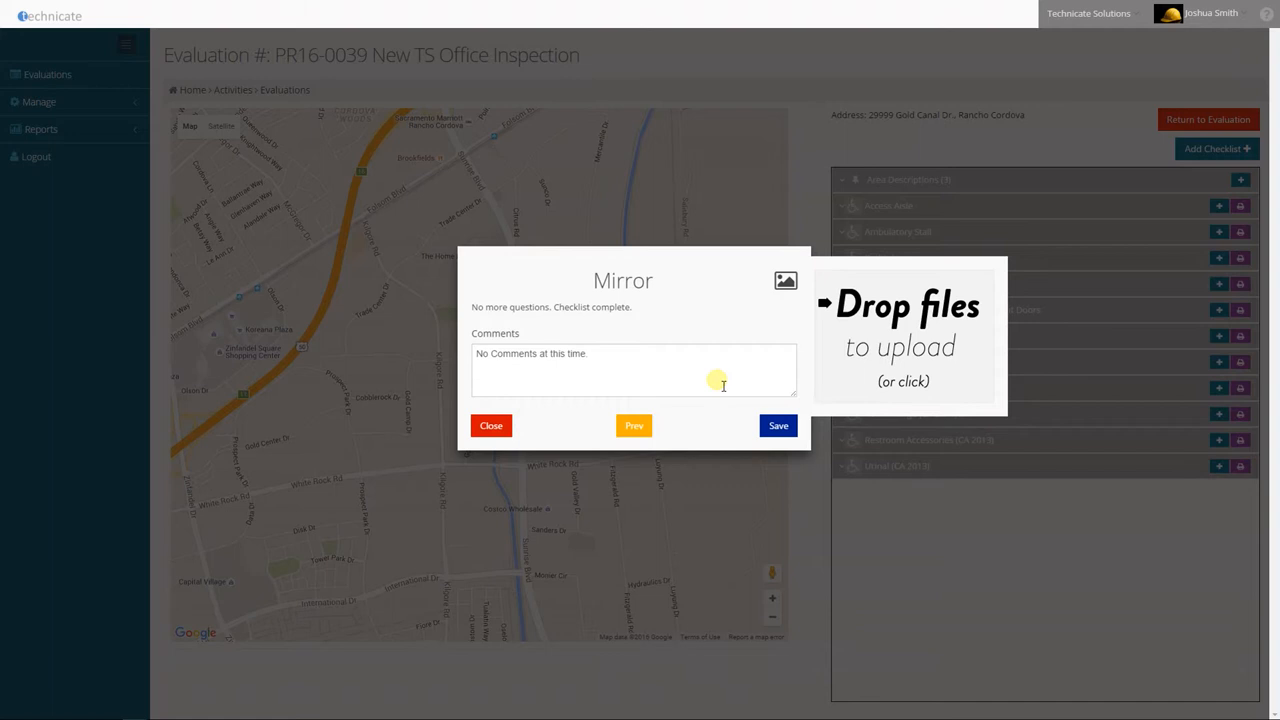
# Go back through the previous Mirror answers, then end and save the checklist
pyautogui.click(636, 428)
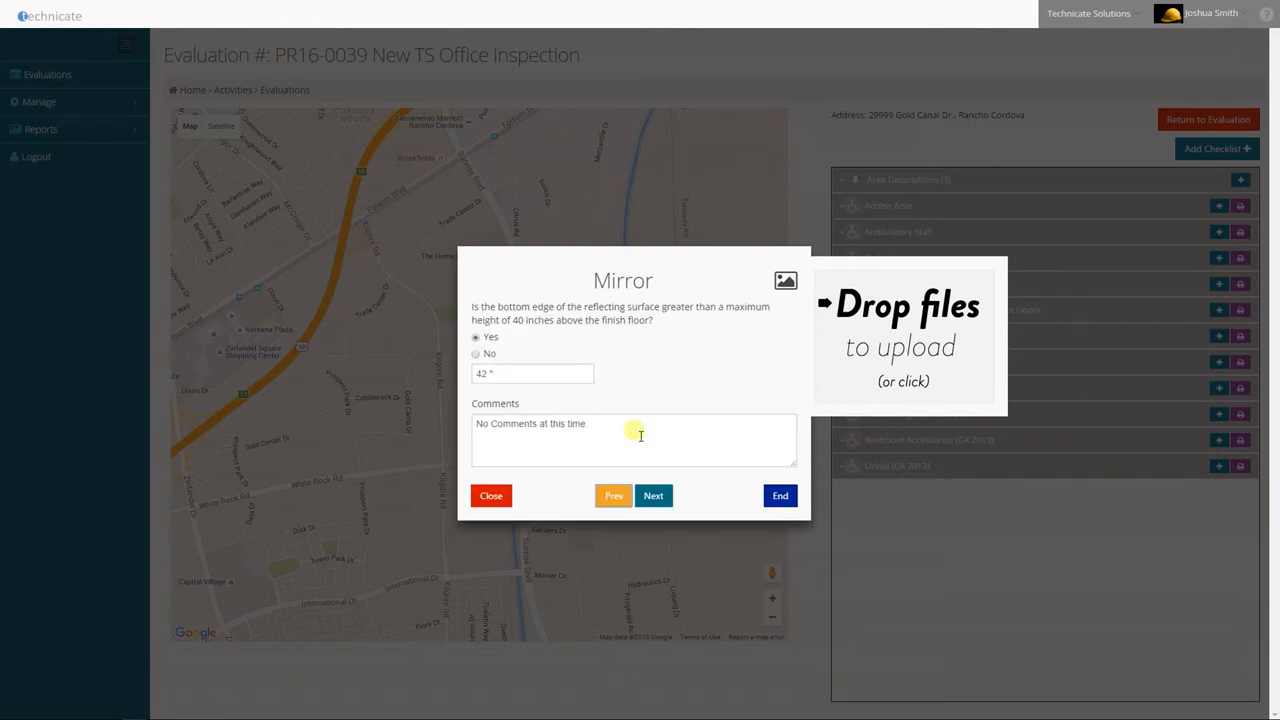
pyautogui.click(613, 498)
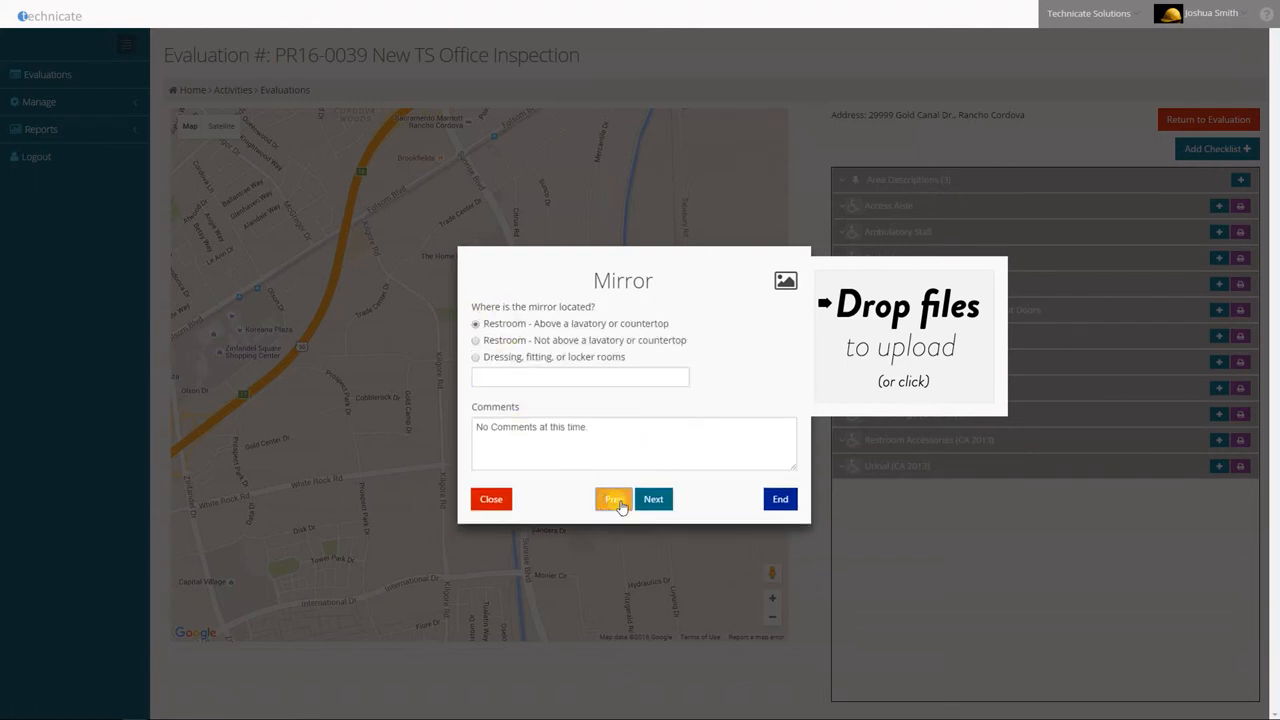
pyautogui.click(778, 505)
pyautogui.click(779, 427)
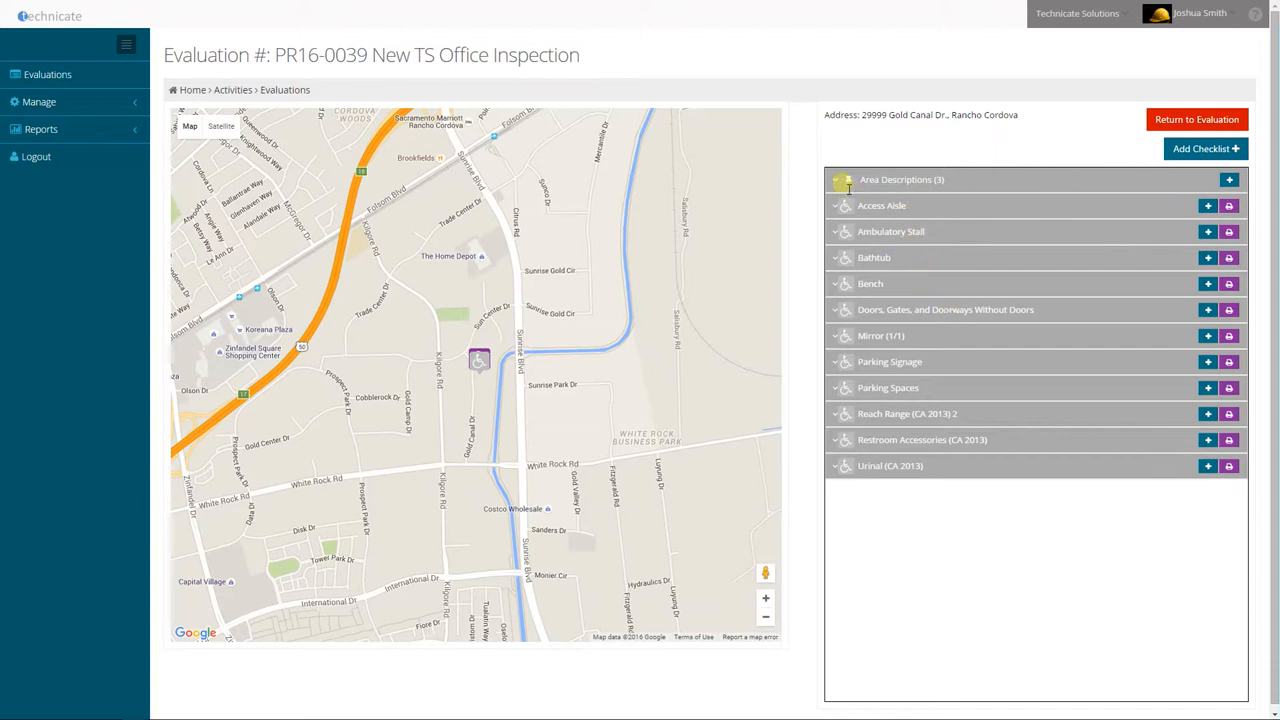
# Expand the area descriptions, then return to the evaluation and view its completed checklists
pyautogui.click(880, 182)
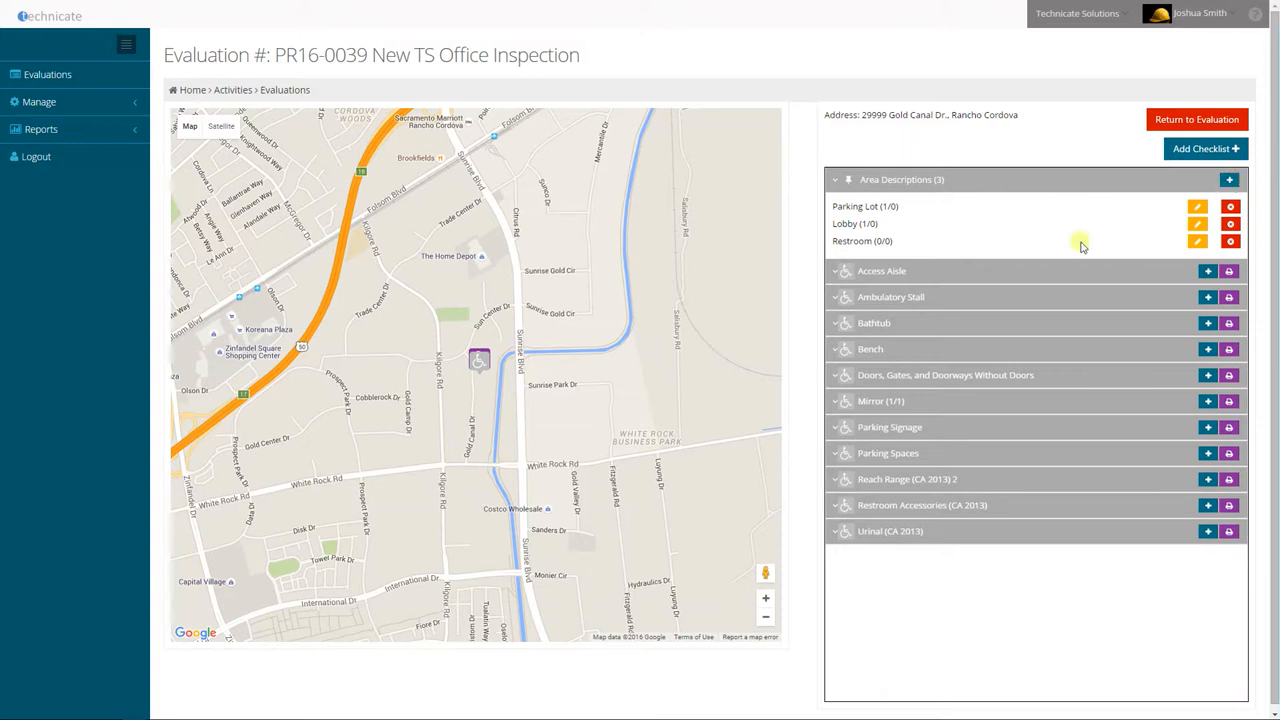
pyautogui.click(1188, 120)
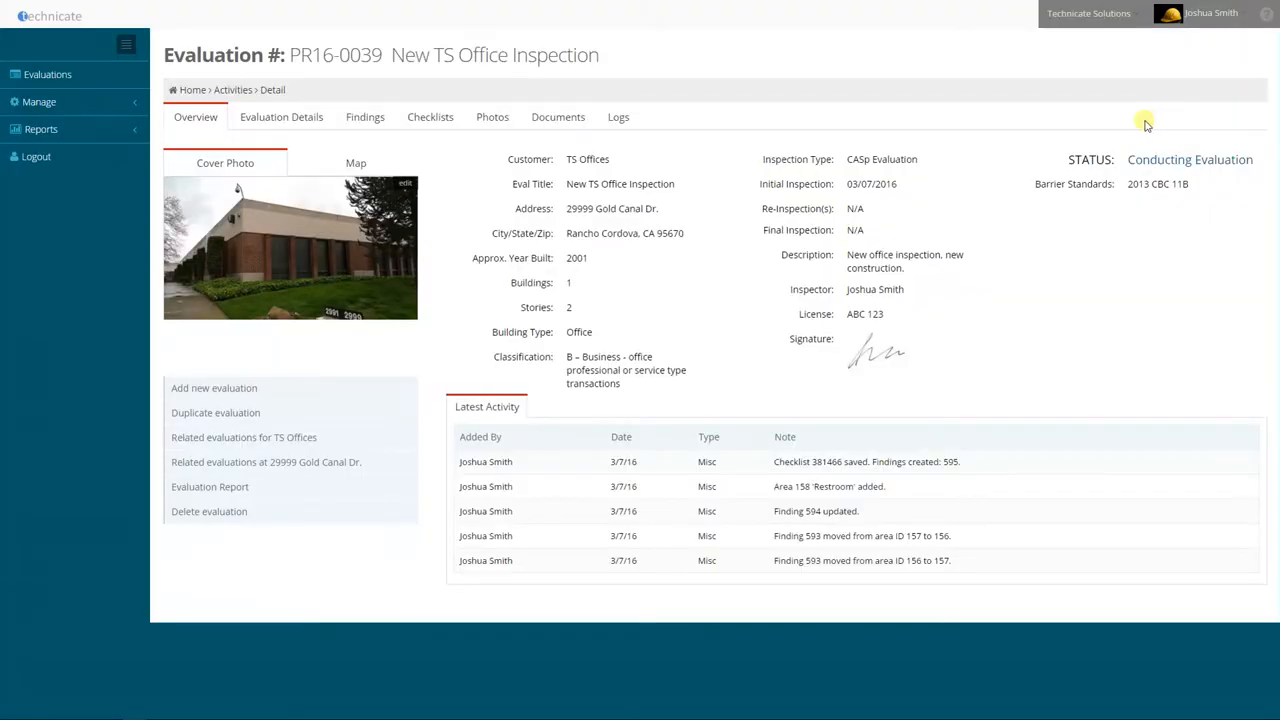
pyautogui.click(428, 119)
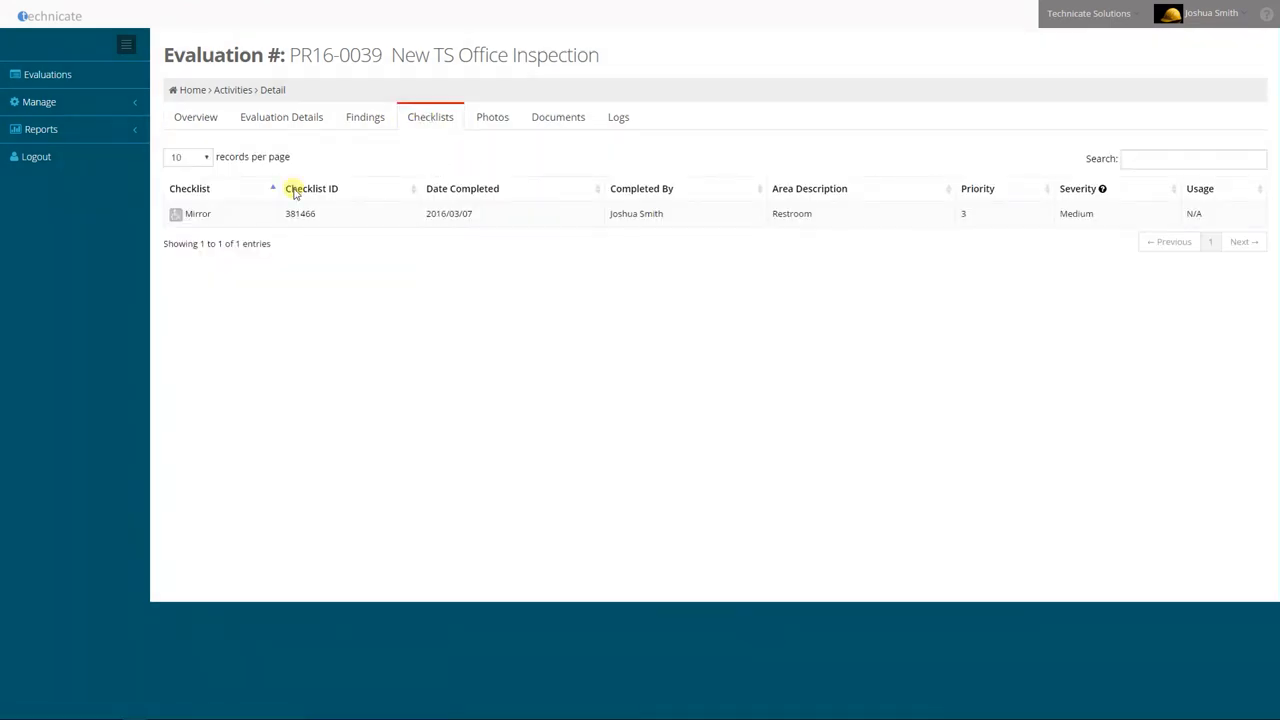
# Open the Restroom mirror finding for editing and review its as-built condition and finding text
pyautogui.click(355, 127)
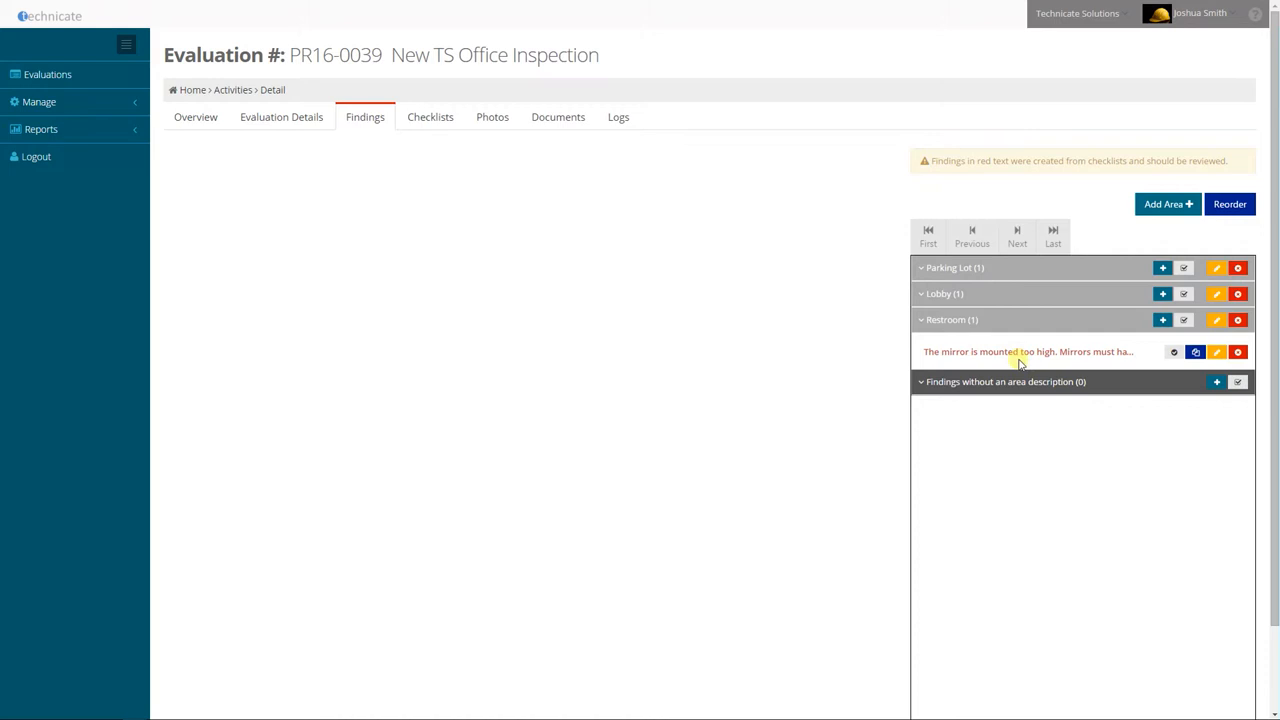
pyautogui.click(1218, 355)
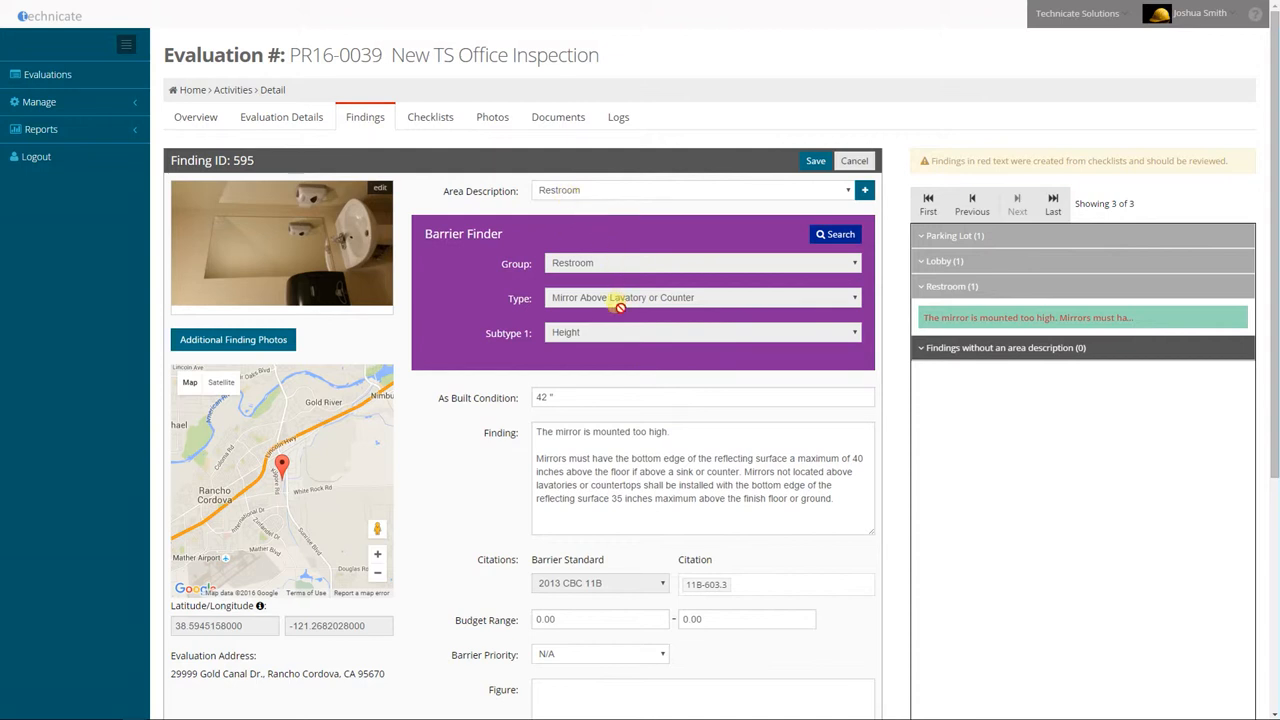
pyautogui.click(578, 400)
pyautogui.scroll(-1, 463, 455)
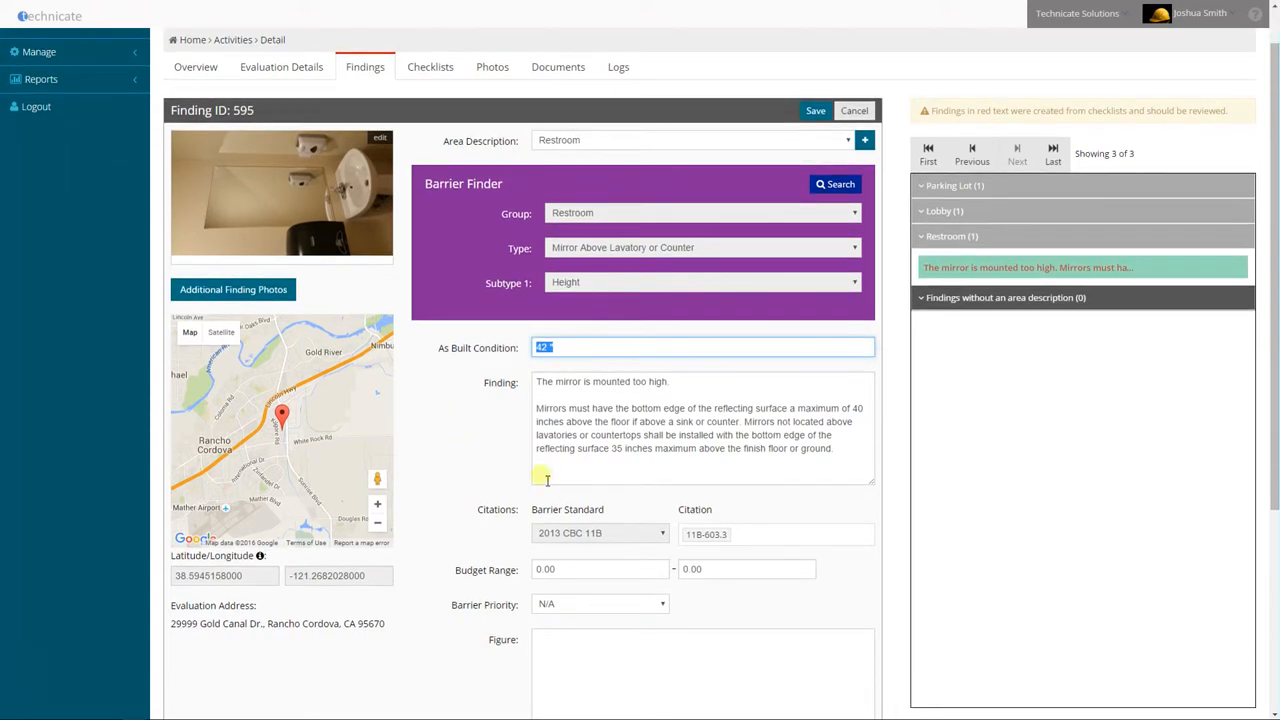
pyautogui.moveTo(542, 383); pyautogui.dragTo(839, 483)
pyautogui.click(837, 481)
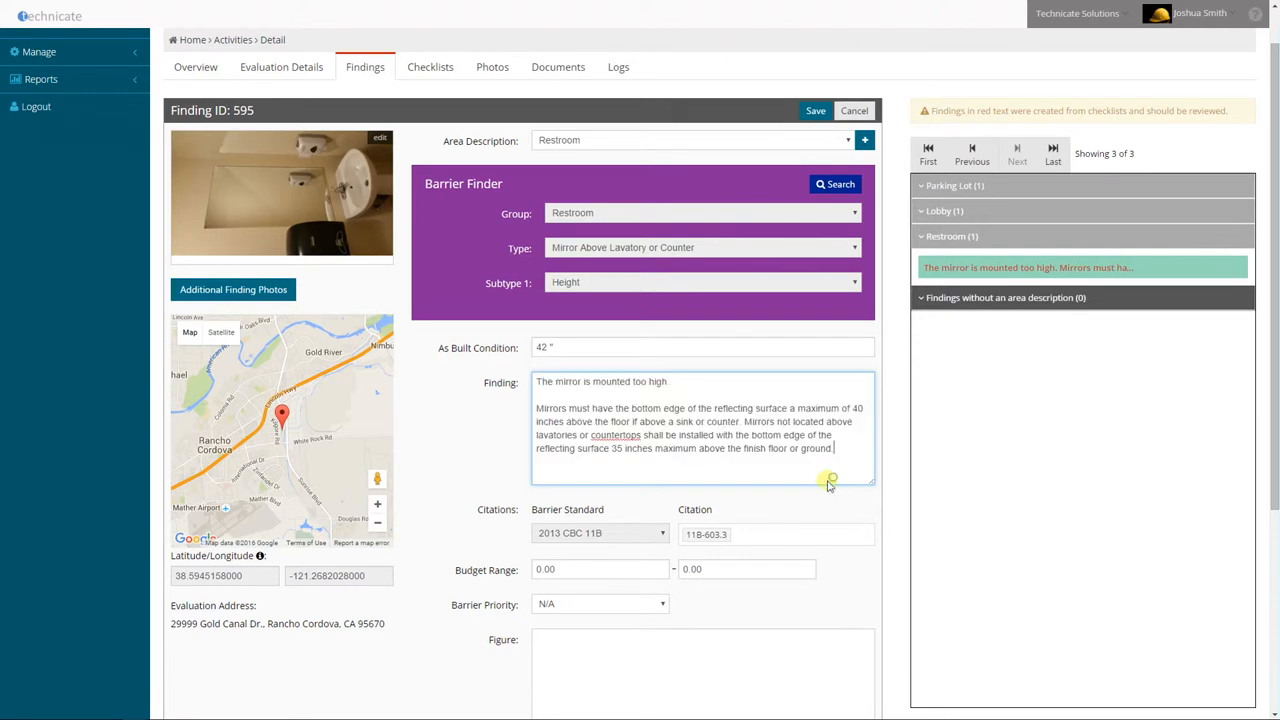
pyautogui.click(469, 471)
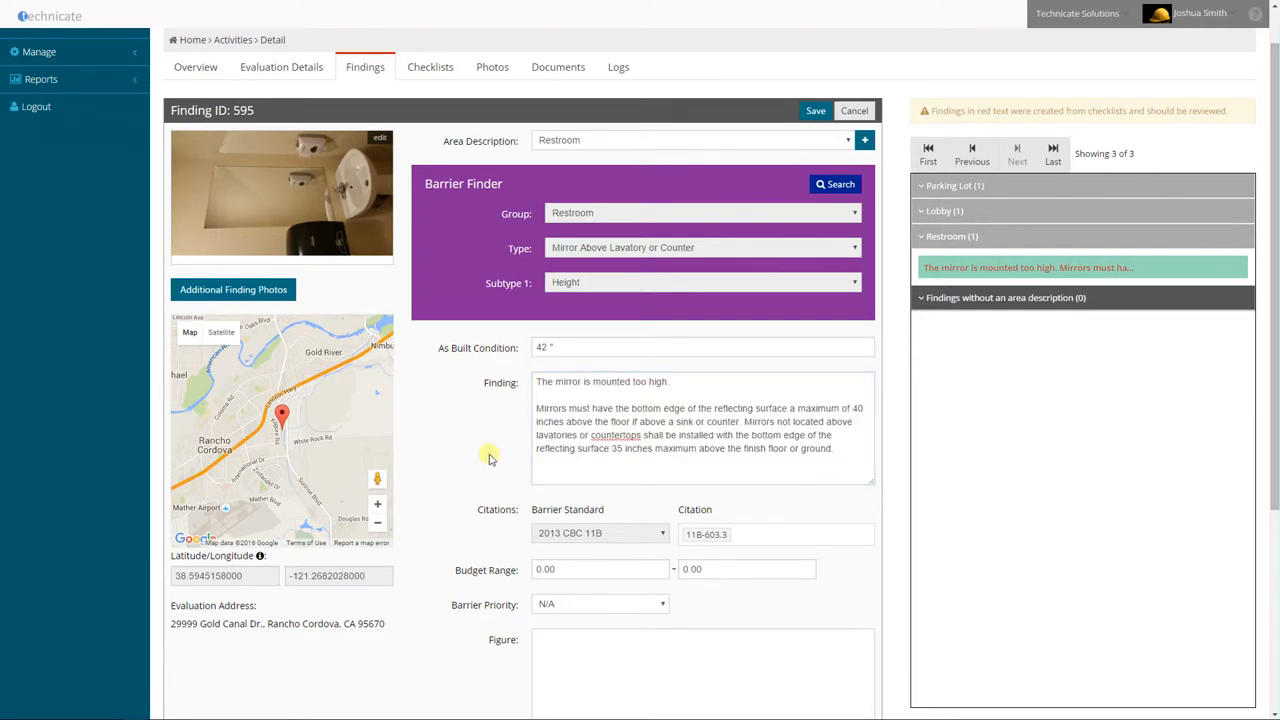
# Set the mirror finding's budget range to 1.00 - 50.00
pyautogui.scroll(-1, 487, 455)
pyautogui.scroll(-2, 460, 450)
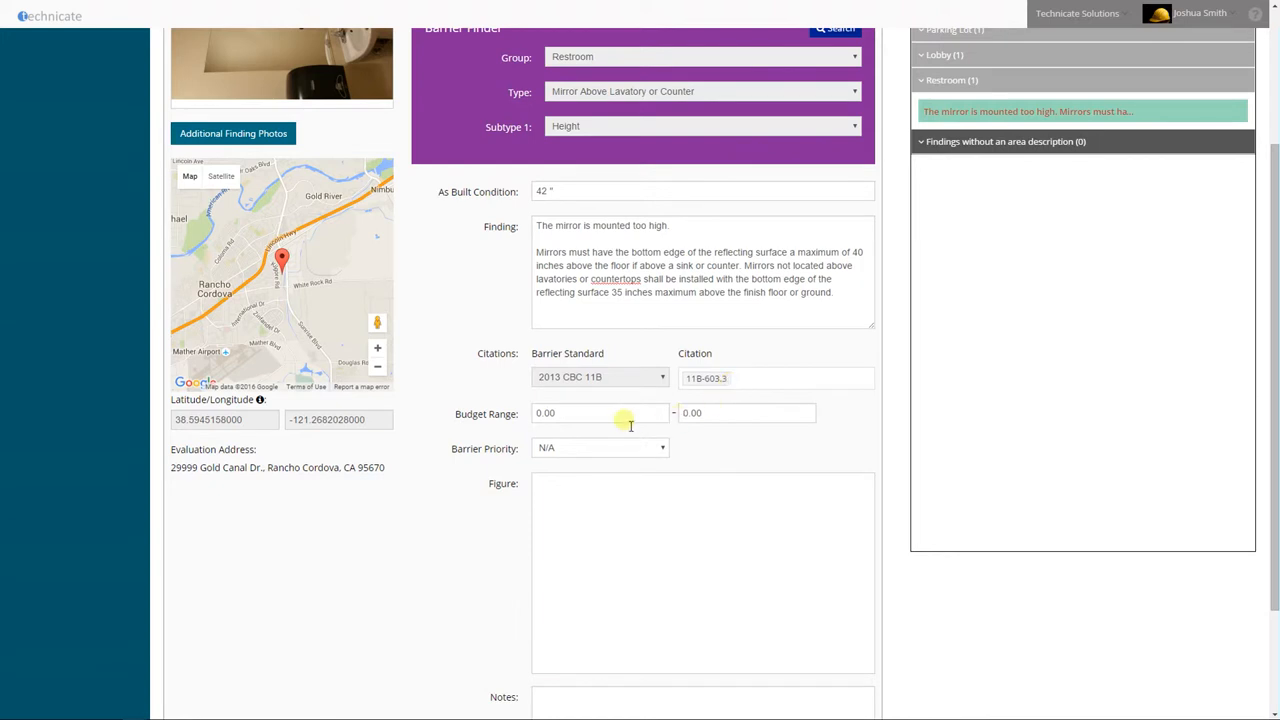
pyautogui.click(593, 421)
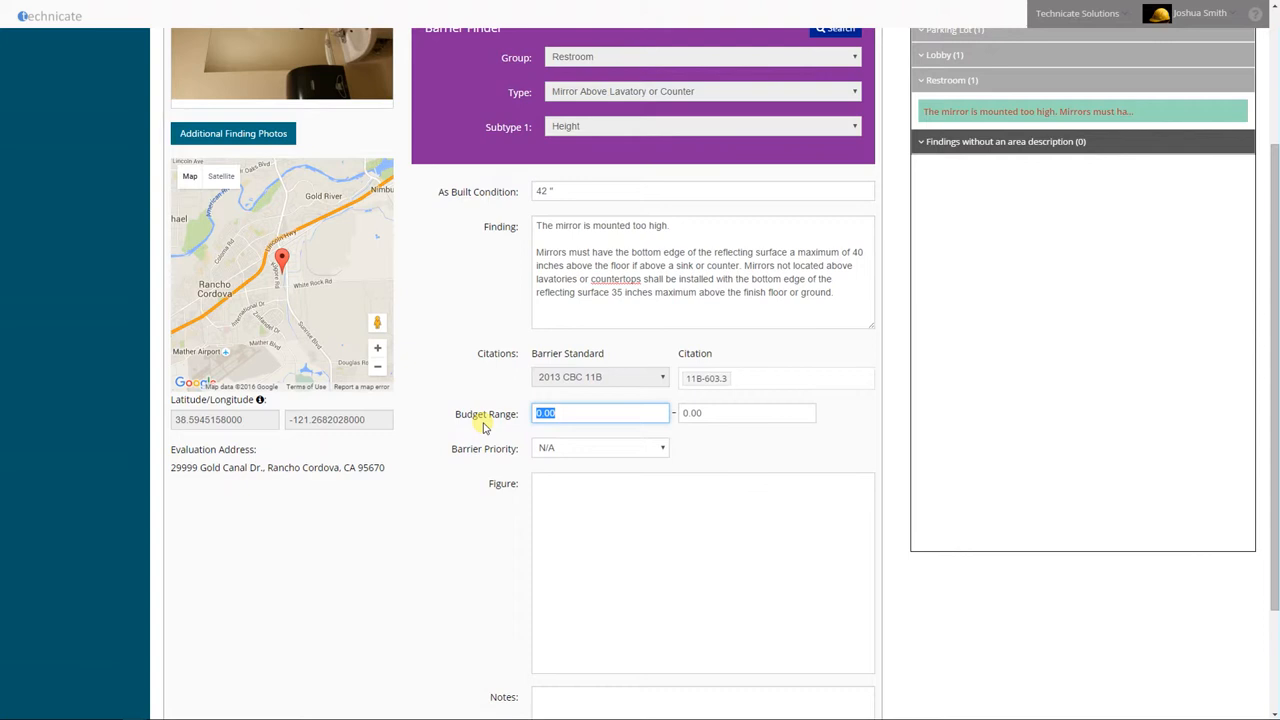
pyautogui.write('1.00')
pyautogui.press('Tab')
pyautogui.write('50.00')
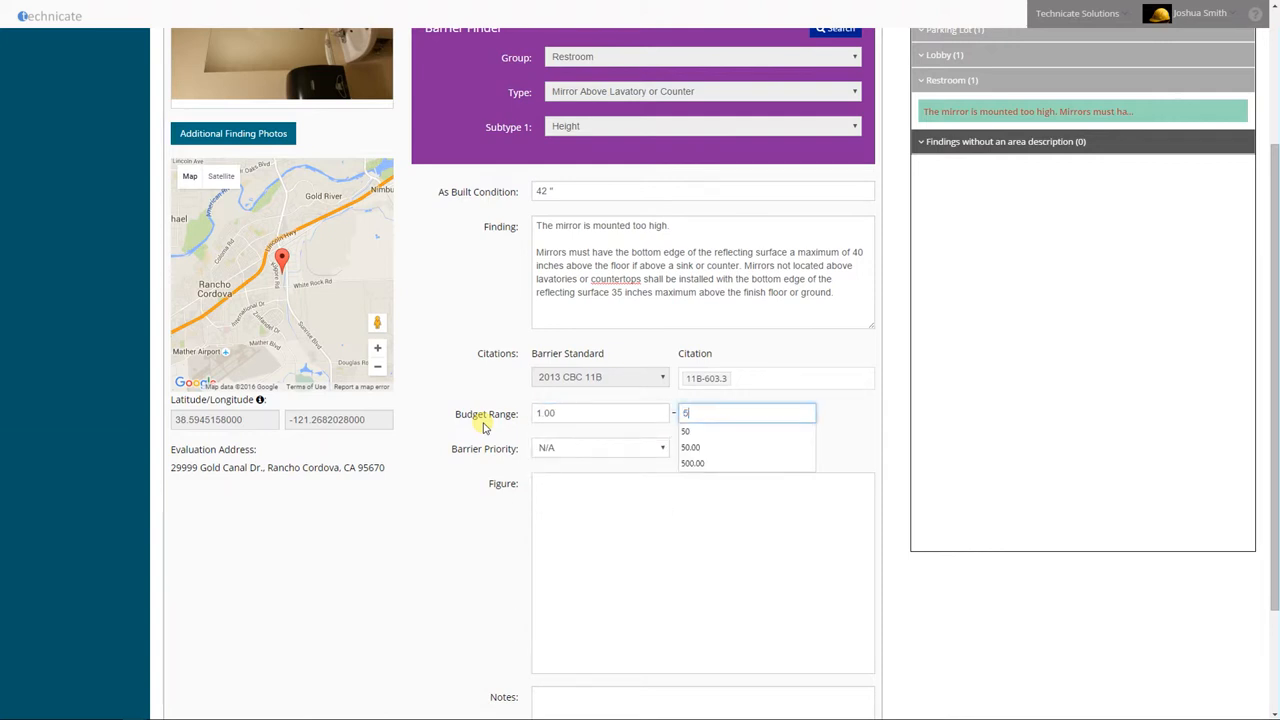
pyautogui.press('Tab')
# Set the mirror finding's barrier priority to Moderate (3), leave the notes empty, and save the finding
pyautogui.click(580, 457)
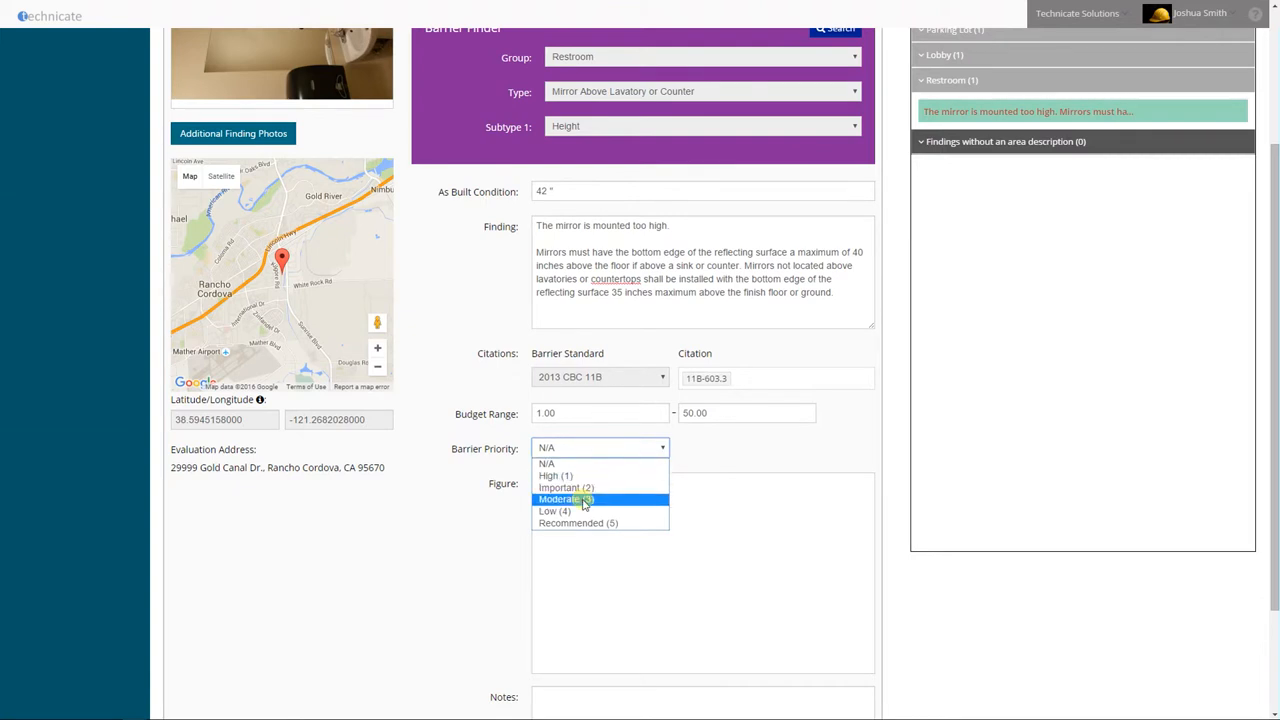
pyautogui.click(585, 499)
pyautogui.scroll(-2, 650, 522)
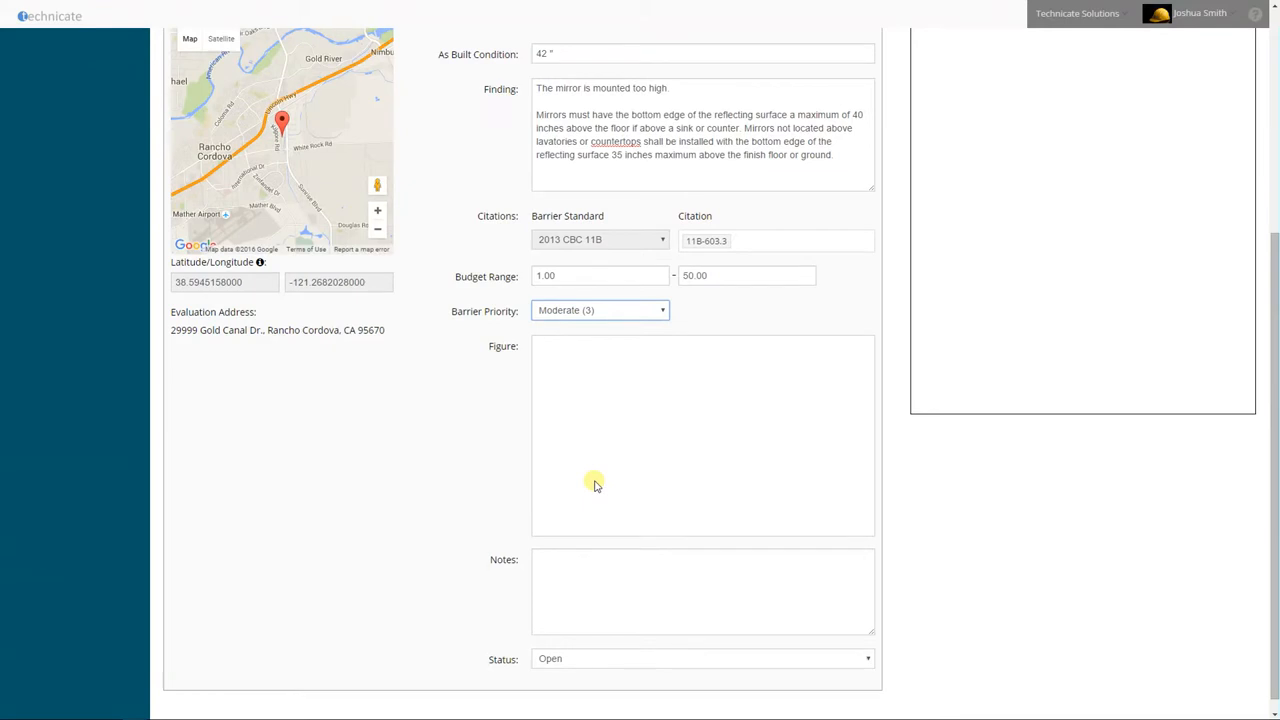
pyautogui.click(573, 569)
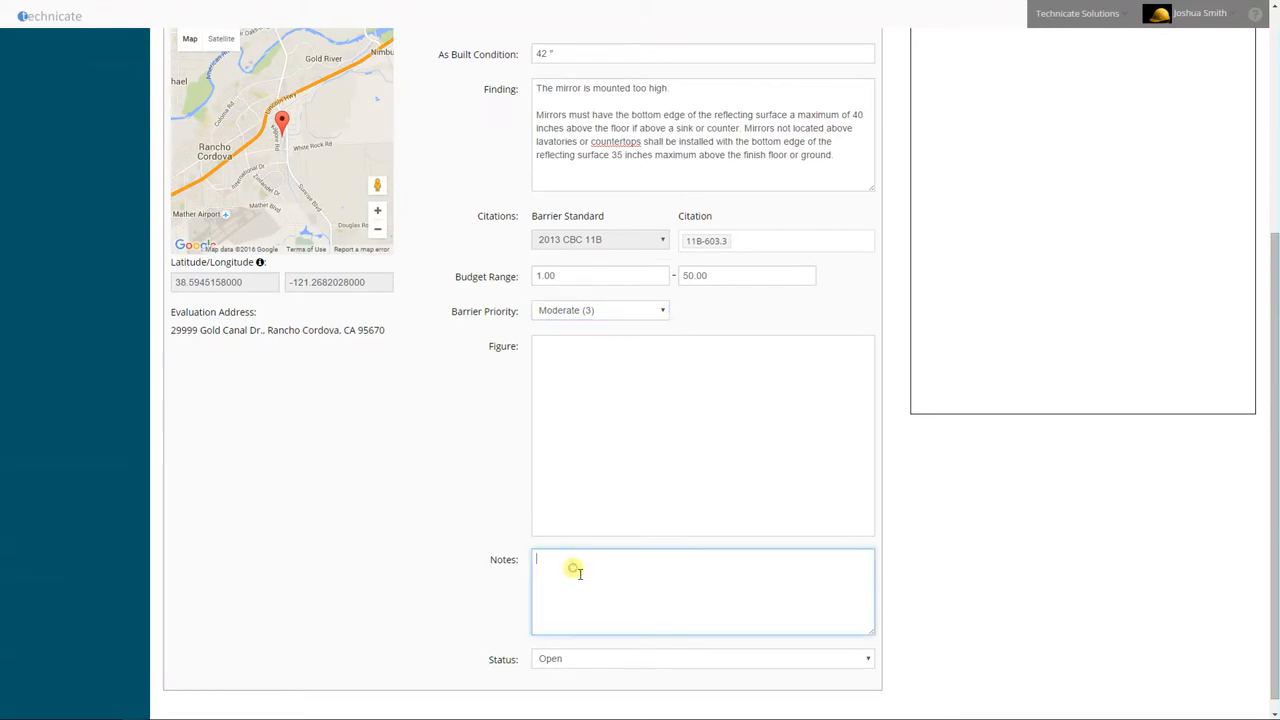
pyautogui.scroll(4, 460, 548)
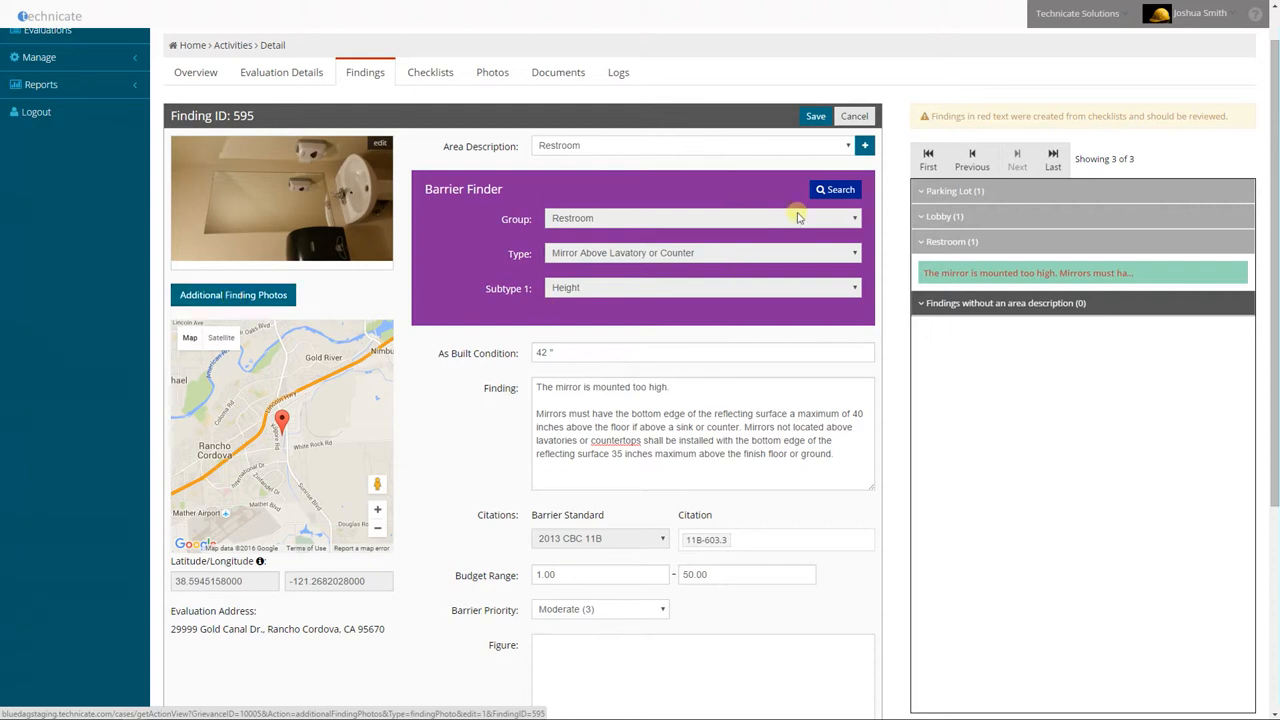
pyautogui.click(818, 117)
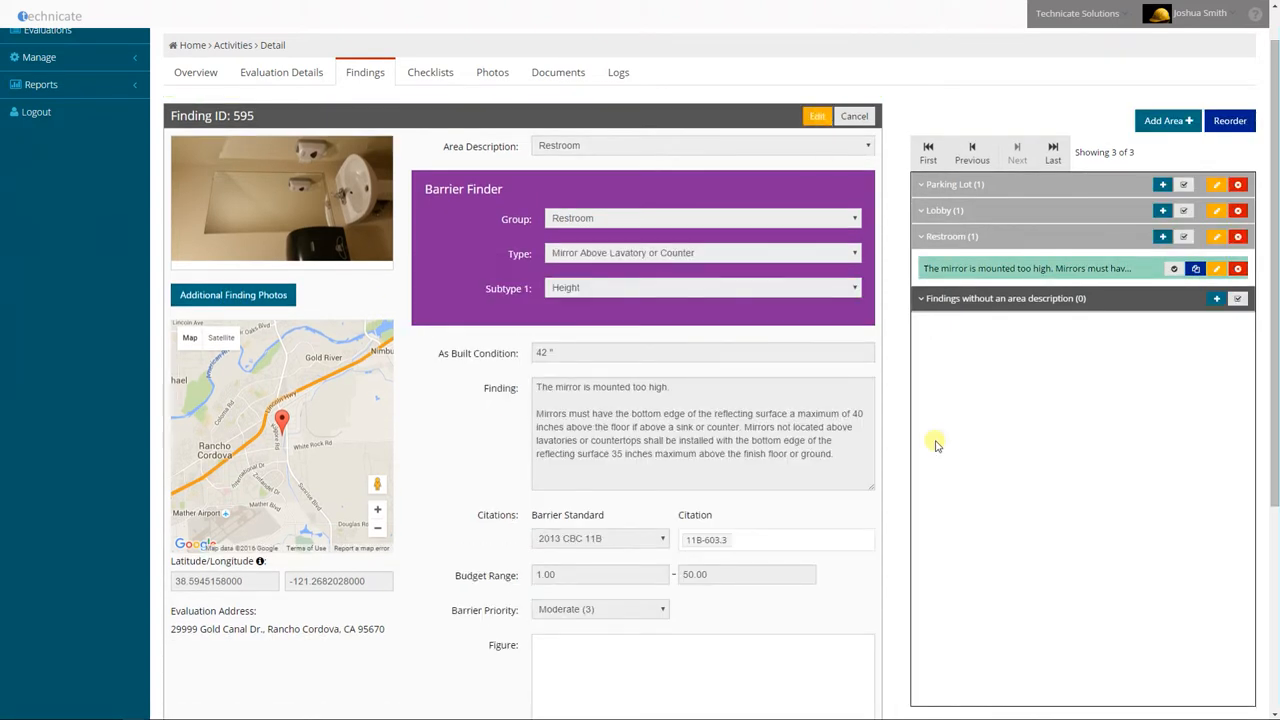
# Expand the Lobby area and view its door opening finding
pyautogui.click(966, 240)
pyautogui.click(958, 236)
pyautogui.click(957, 211)
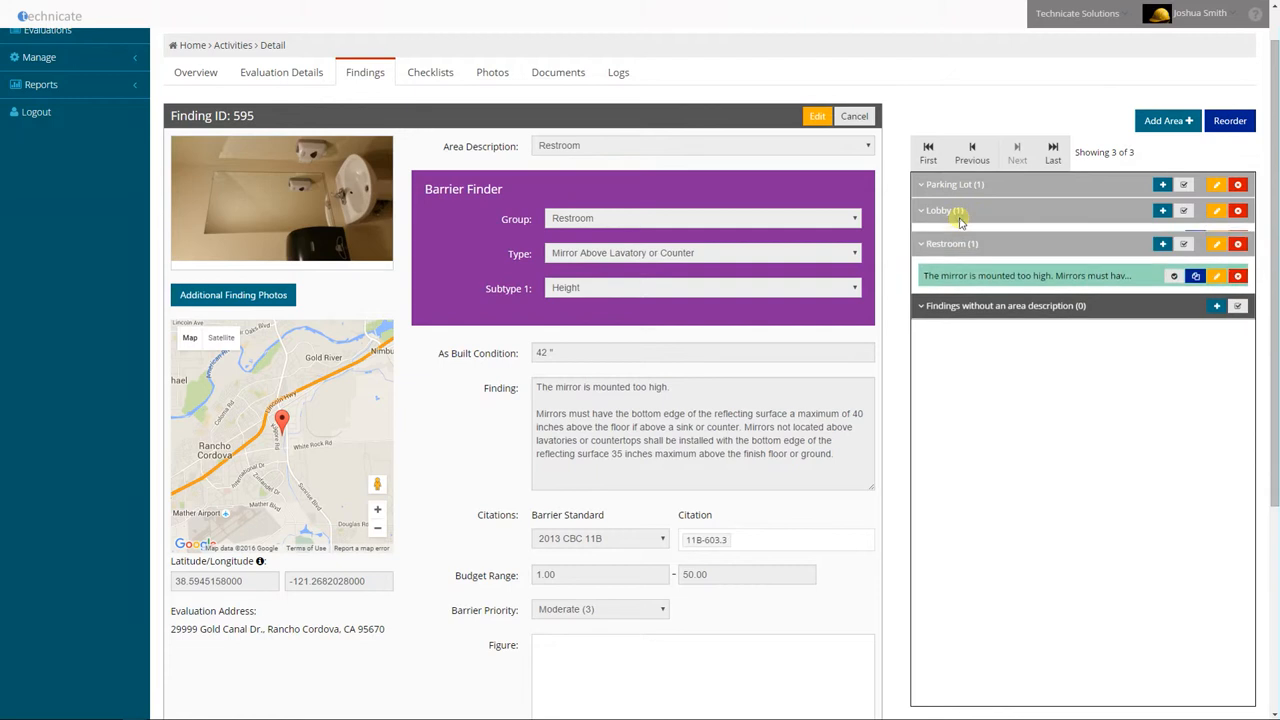
pyautogui.click(975, 243)
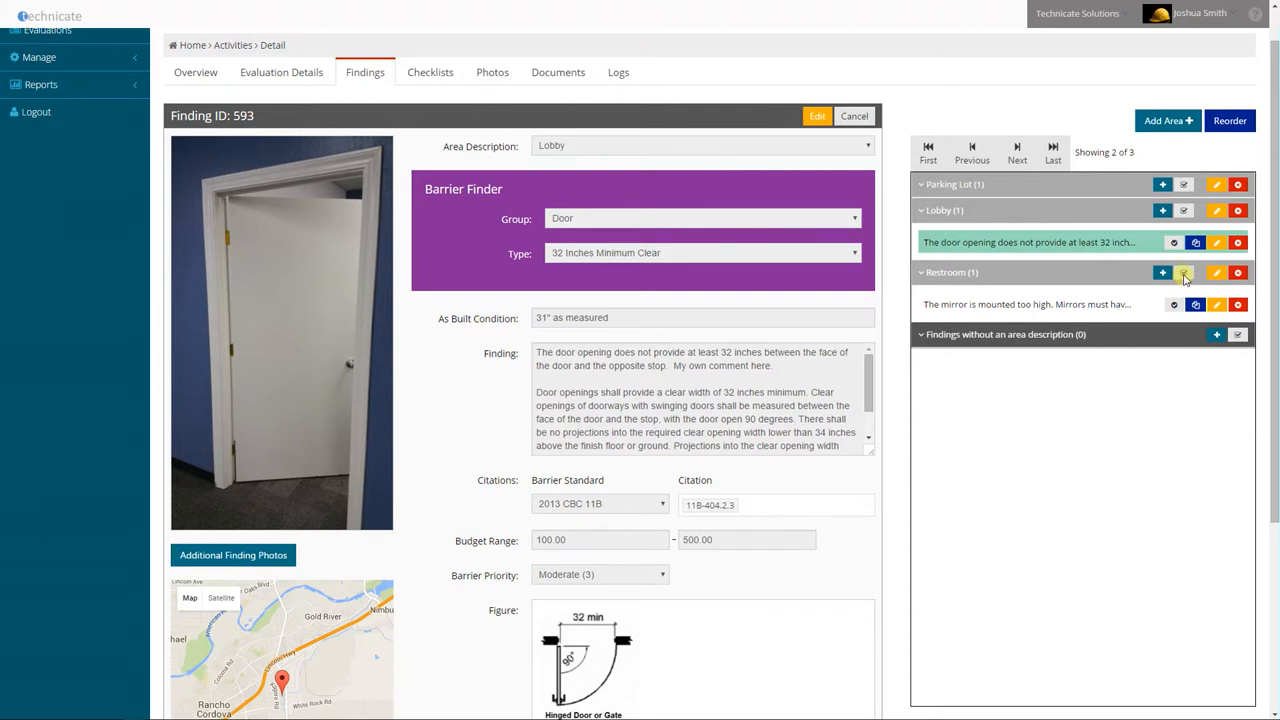
# Open a Bench checklist for findings without an area description, then close it to reach the evaluation's checklist page
pyautogui.click(1238, 338)
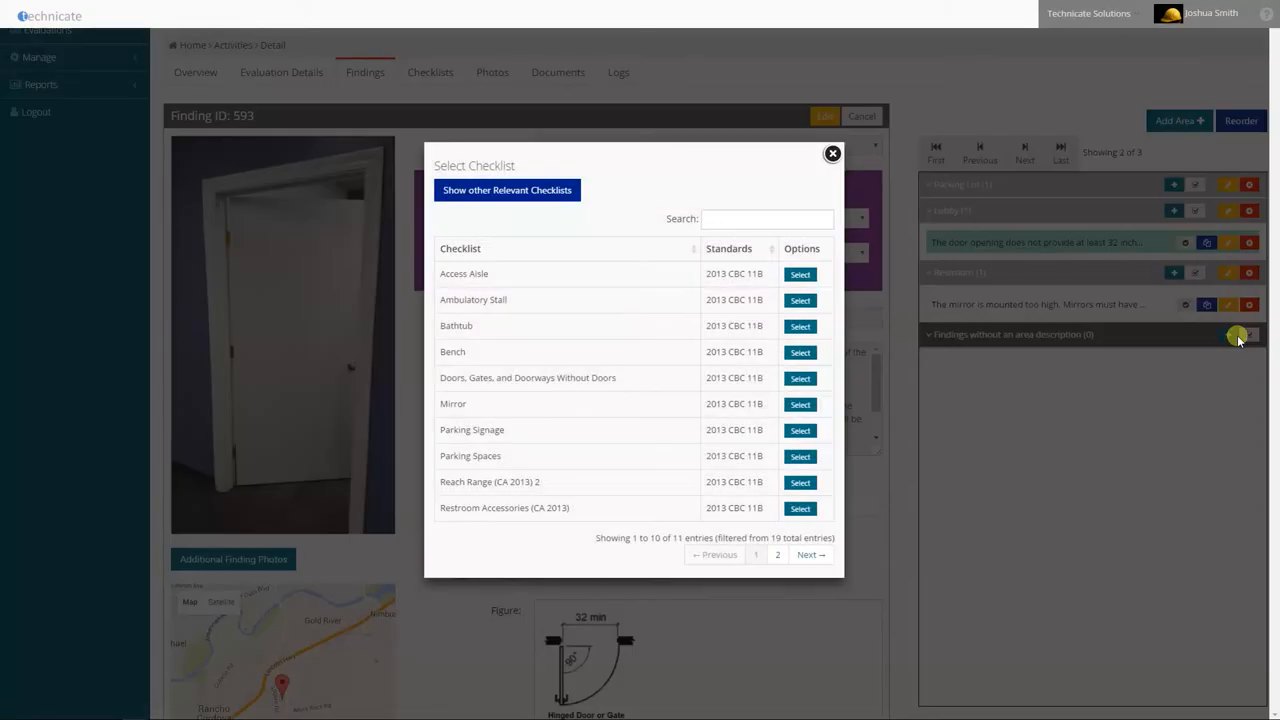
pyautogui.click(806, 353)
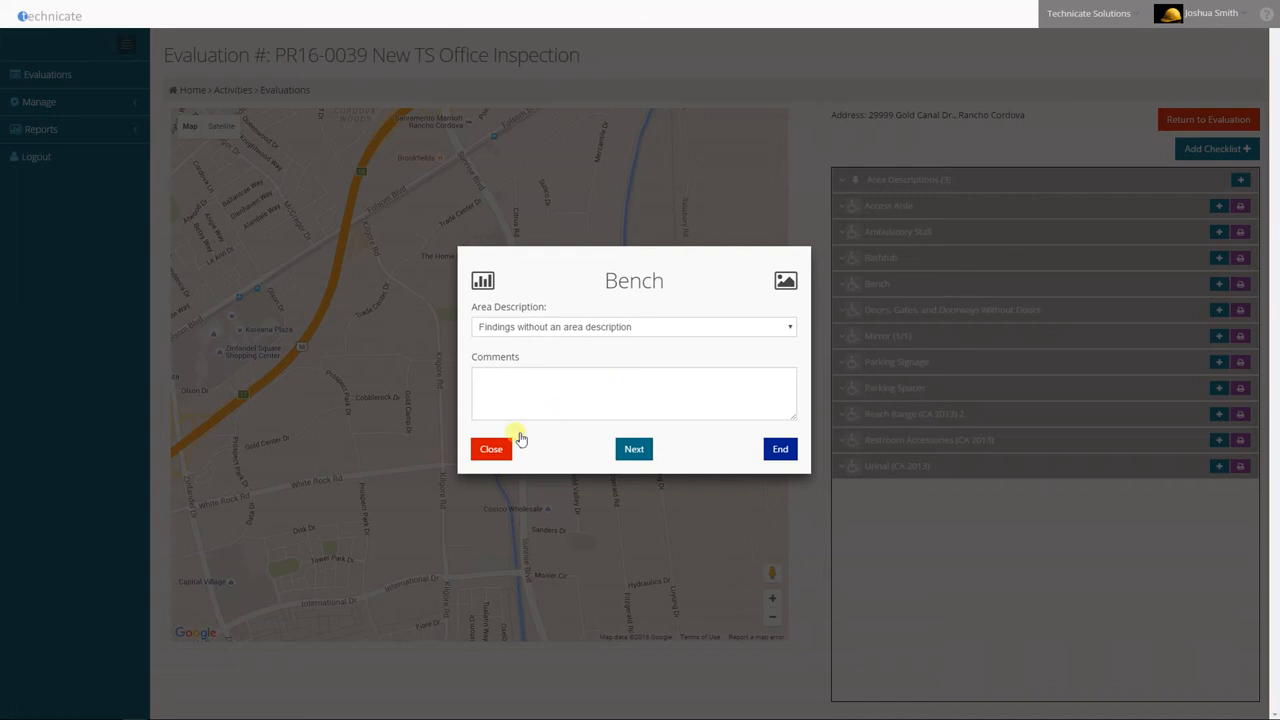
pyautogui.click(492, 450)
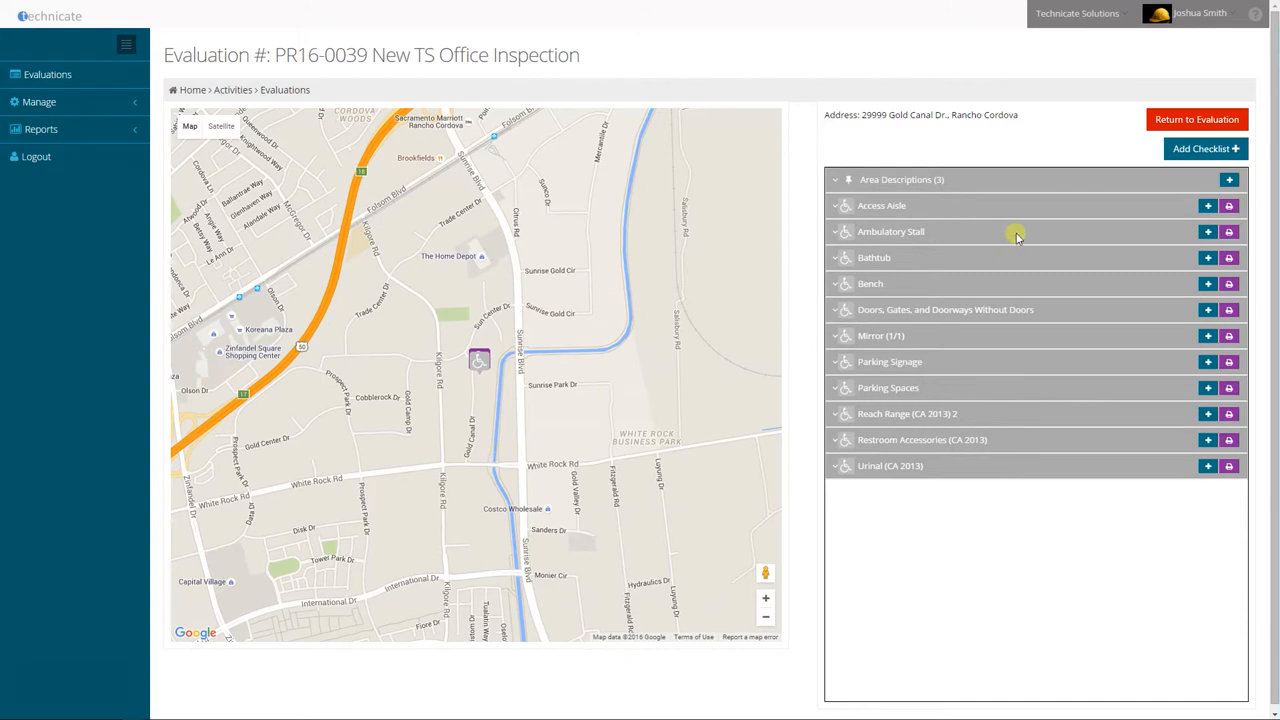
# Start a new Bench checklist located on the map at the northeast corner of the Datacate building, using those coordinates
pyautogui.click(1208, 285)
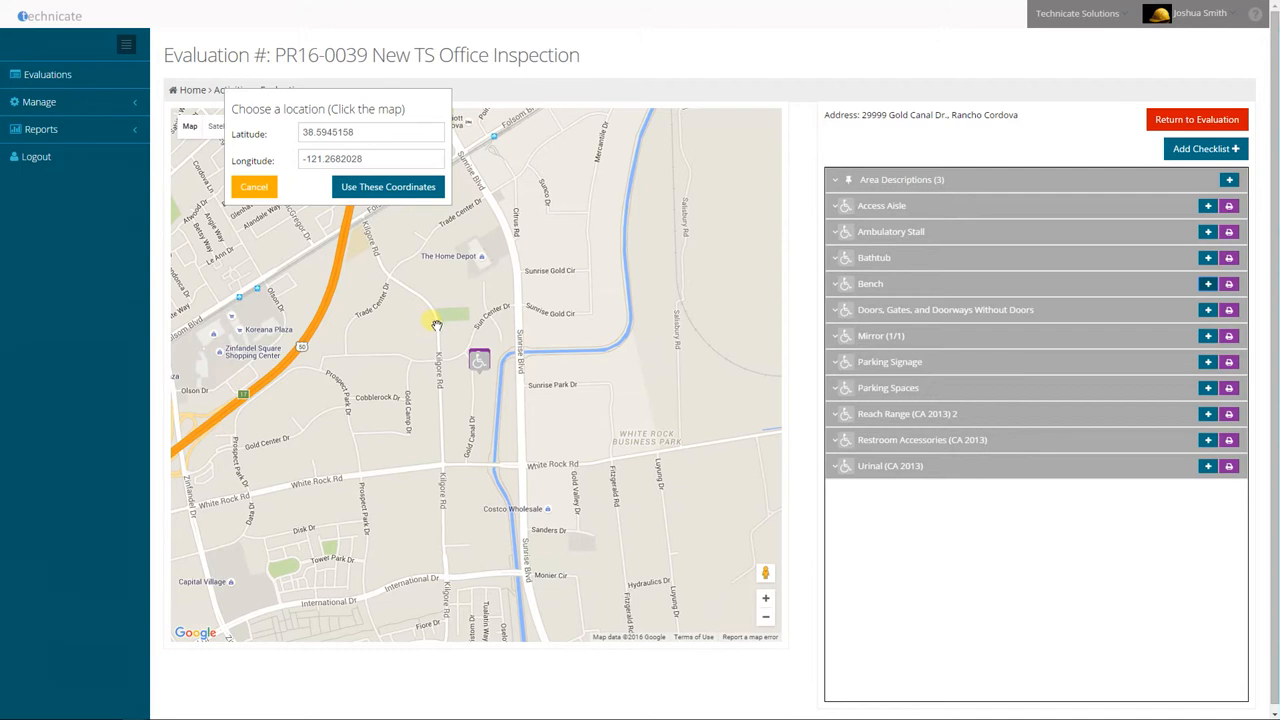
pyautogui.scroll(1, 470, 350)
pyautogui.scroll(1, 457, 396)
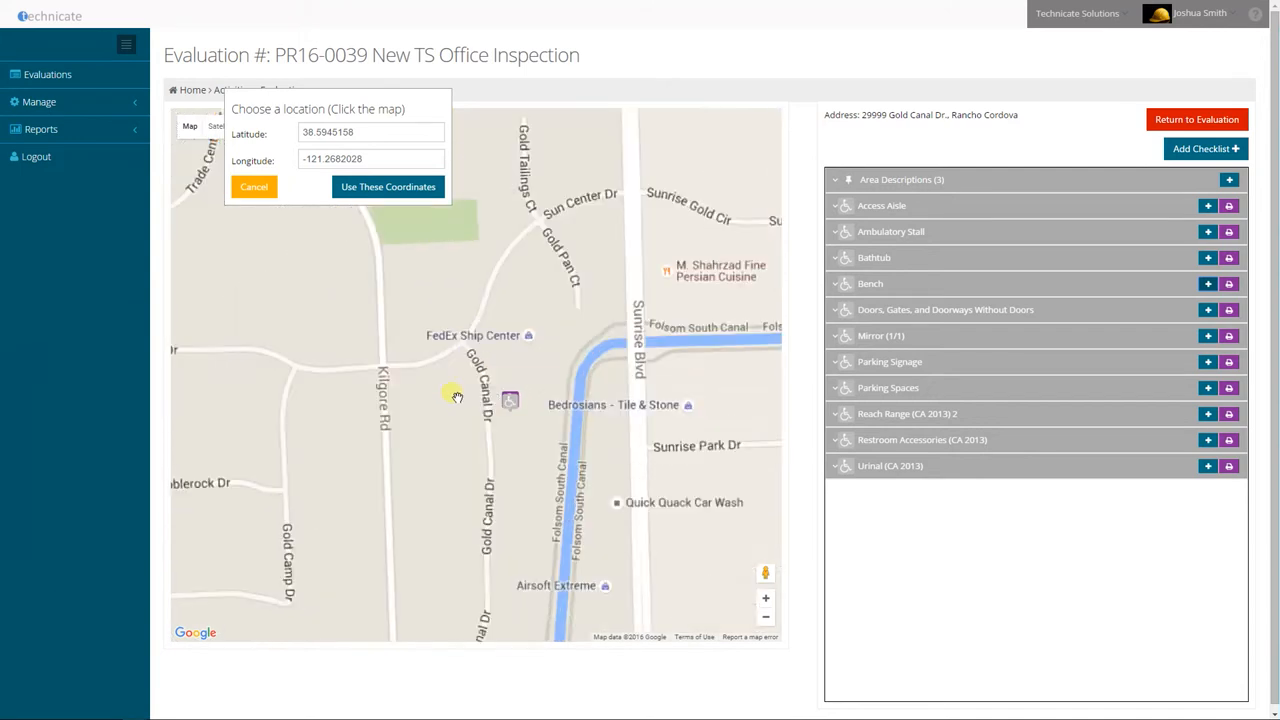
pyautogui.scroll(1, 566, 431)
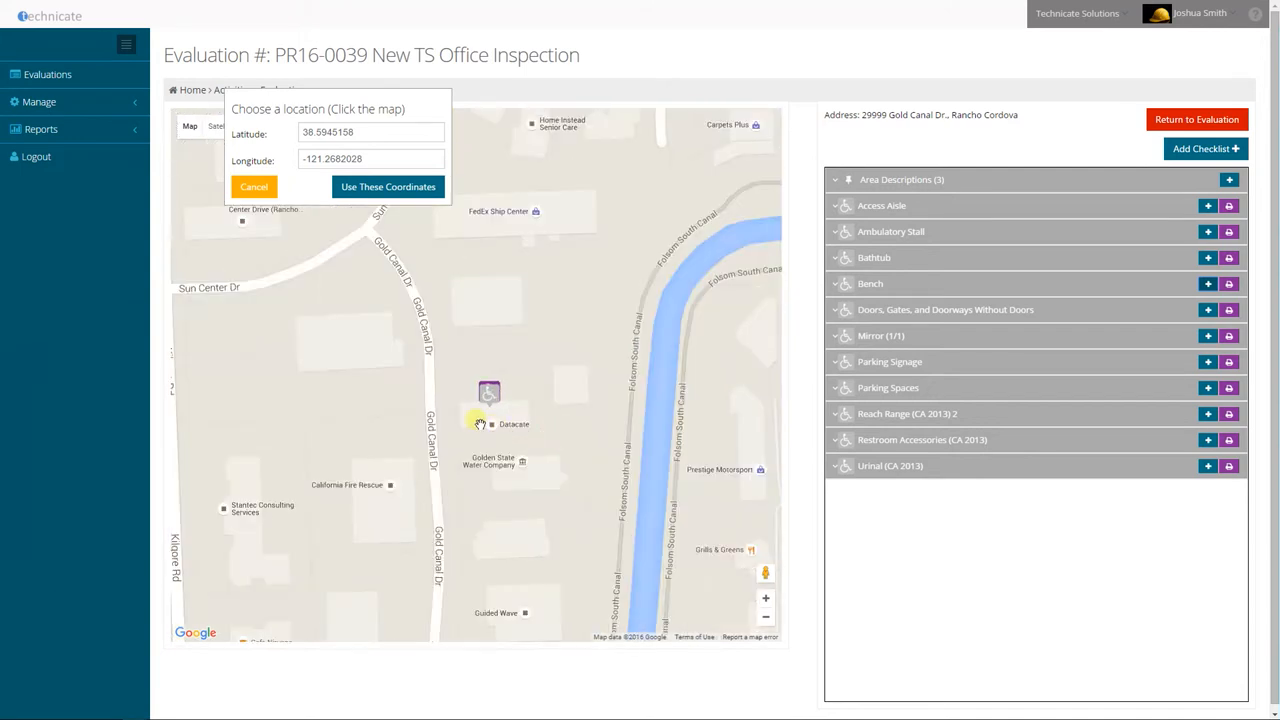
pyautogui.scroll(1, 492, 424)
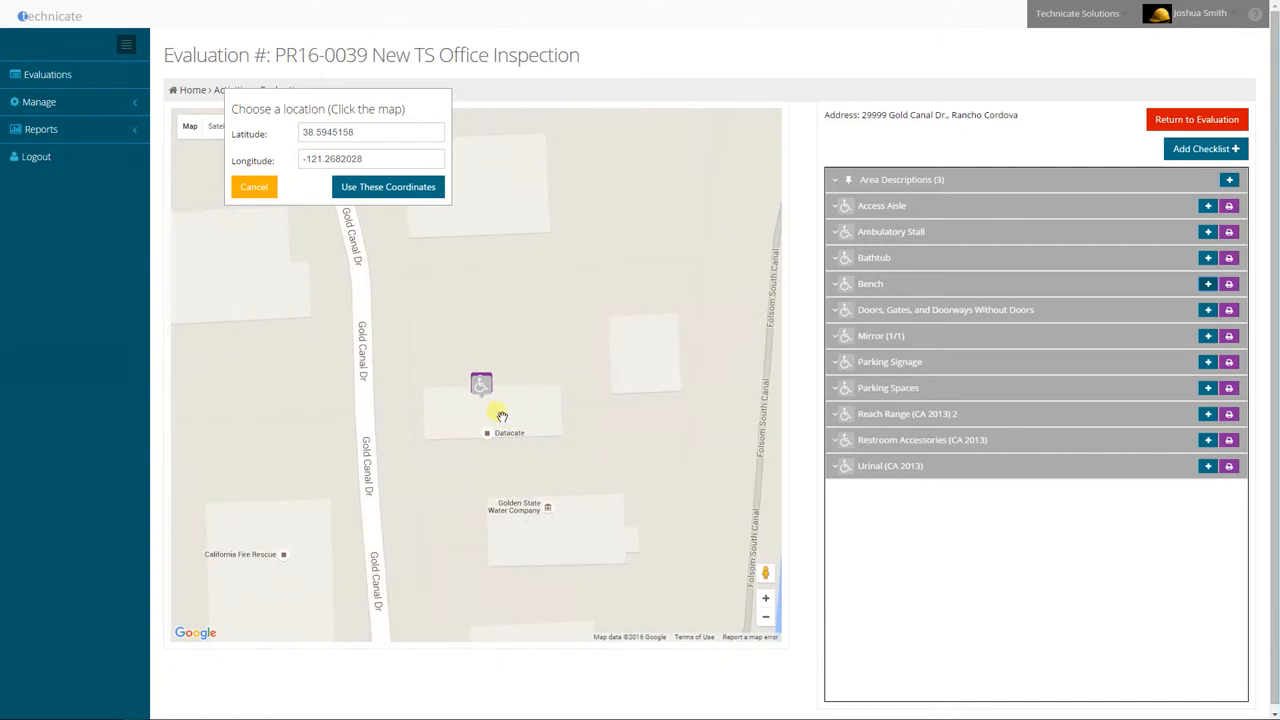
pyautogui.click(554, 380)
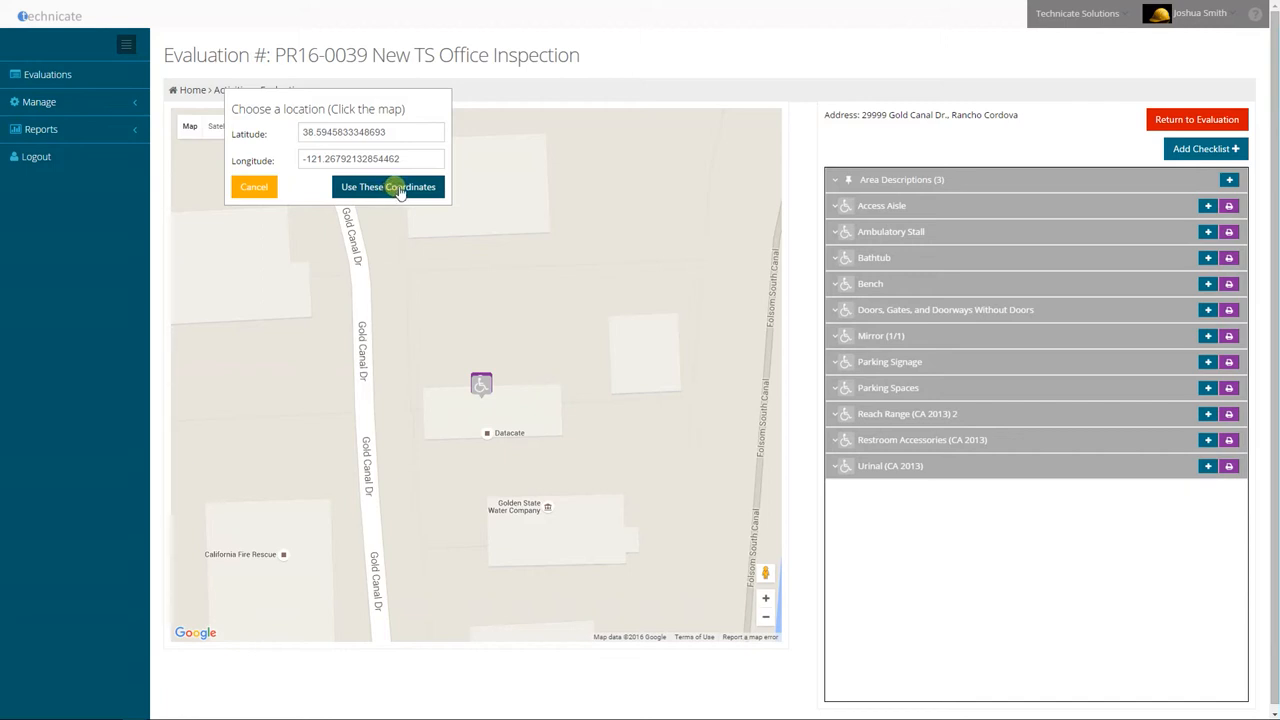
pyautogui.click(398, 188)
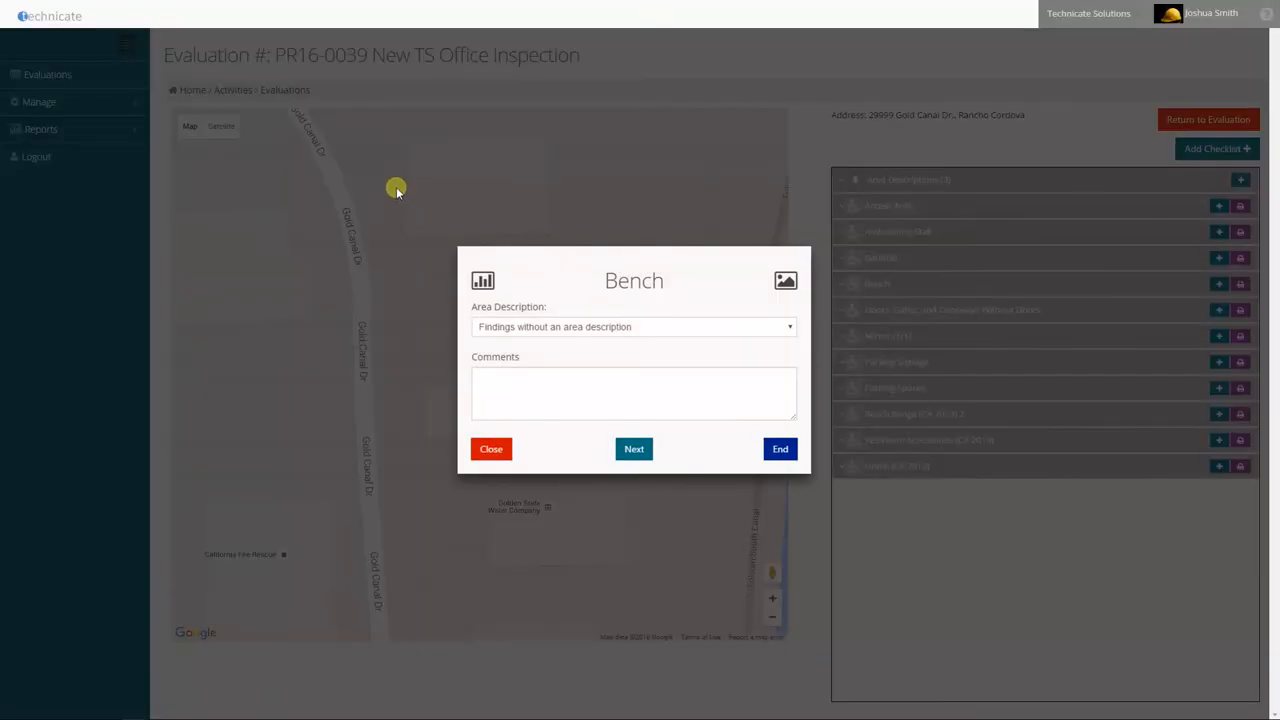
# Assign the Bench checklist to the Parking Lot area, add the comment "Bench on corner.", and continue to the first question
pyautogui.click(645, 330)
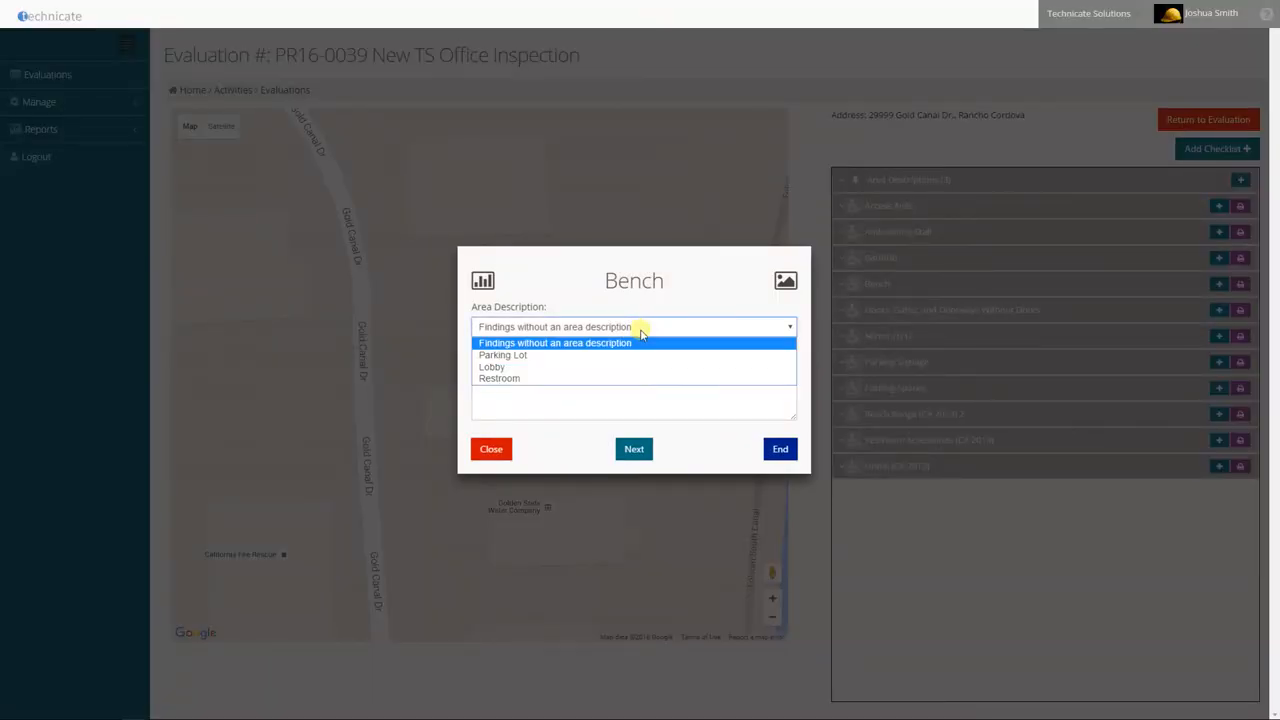
pyautogui.click(622, 355)
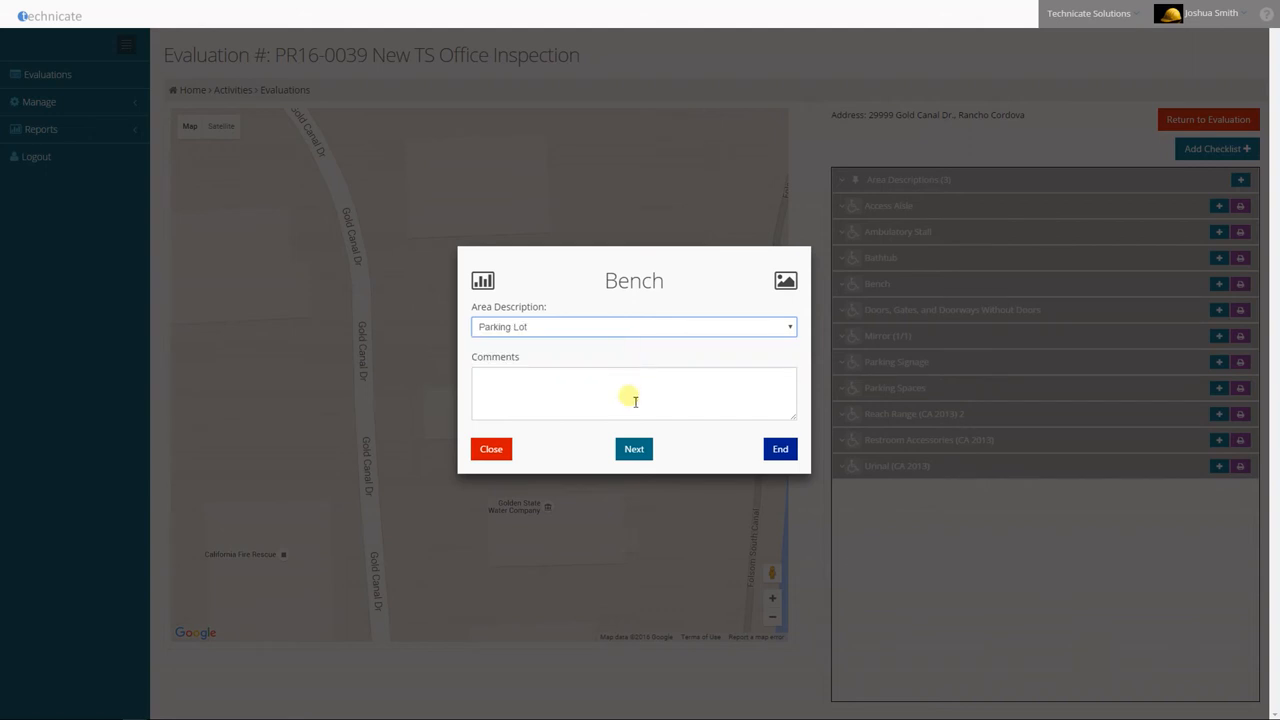
pyautogui.click(634, 400)
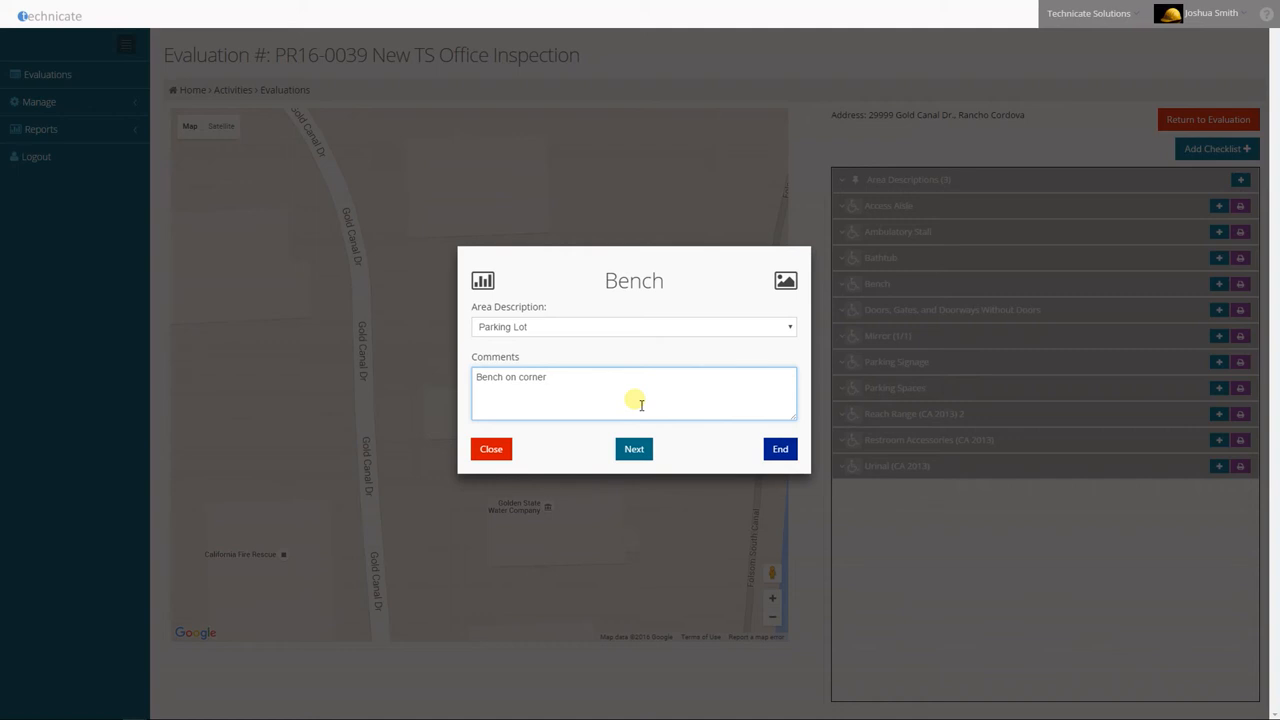
pyautogui.write('.')
pyautogui.click(634, 449)
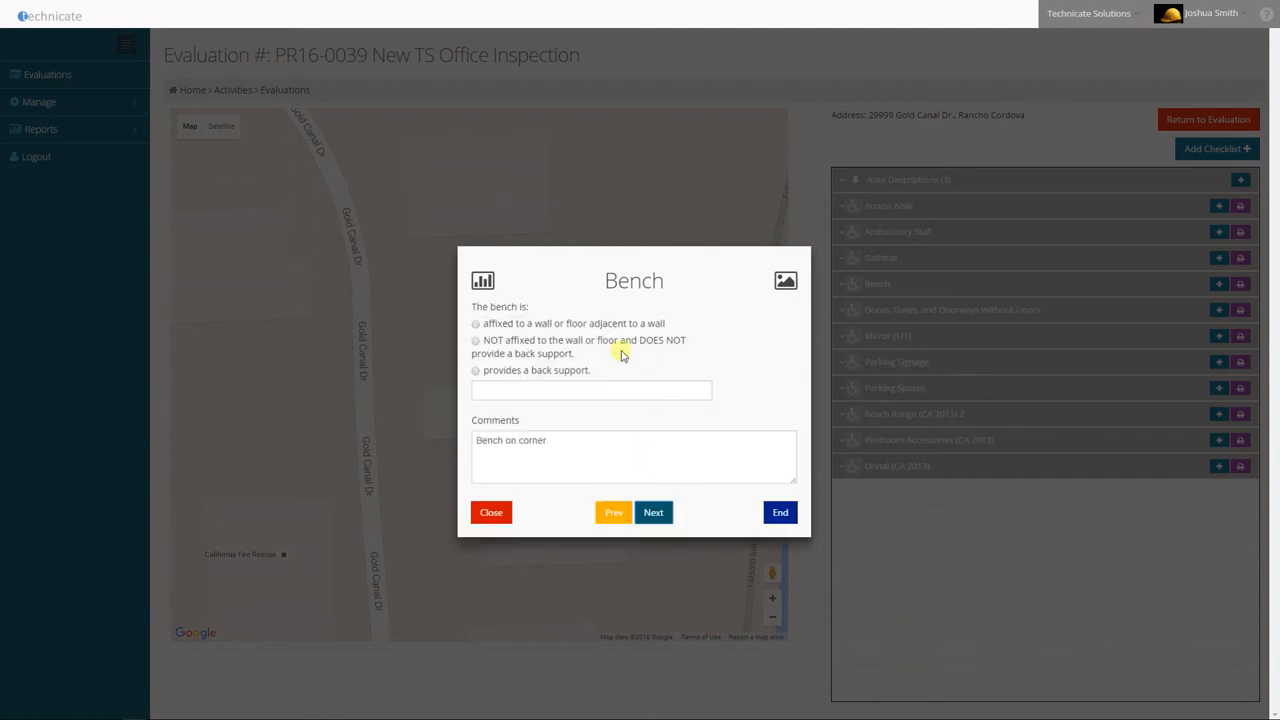
# Answer that the bench is NOT affixed to the wall or floor and DOES NOT provide a back support, and attach Bench.jpg from Testing Pics
pyautogui.click(477, 341)
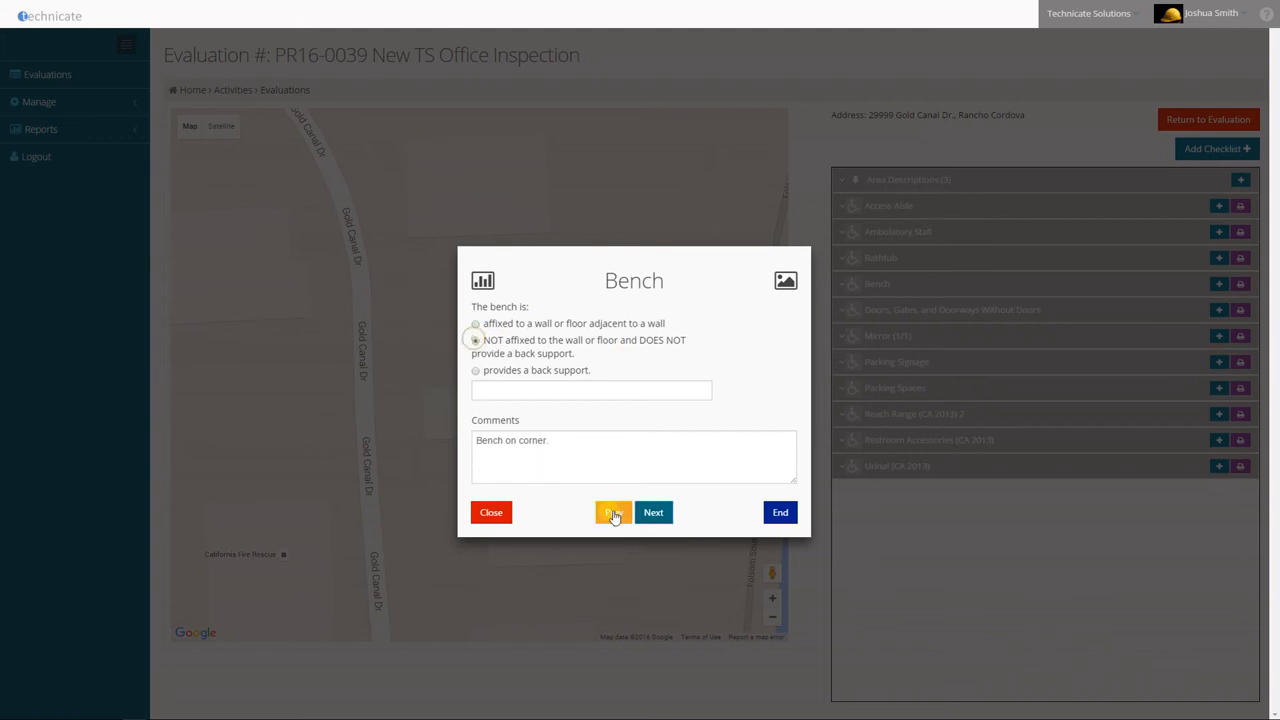
pyautogui.click(794, 283)
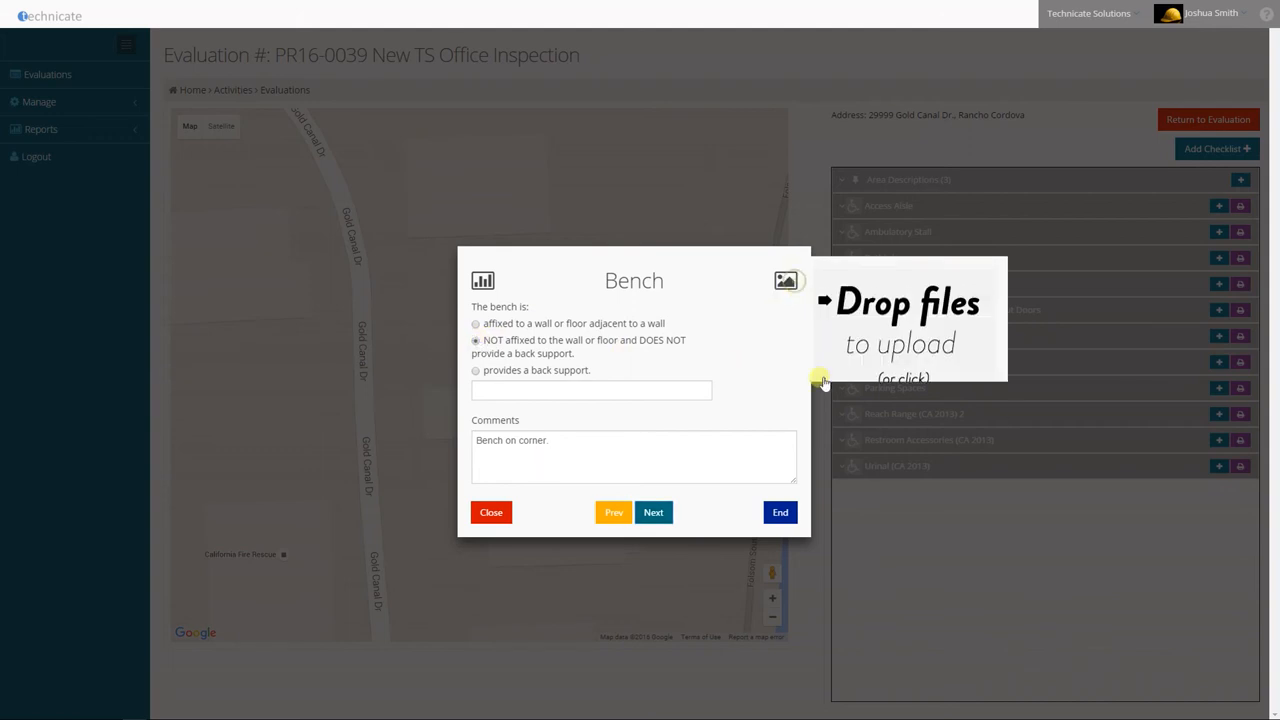
pyautogui.click(922, 336)
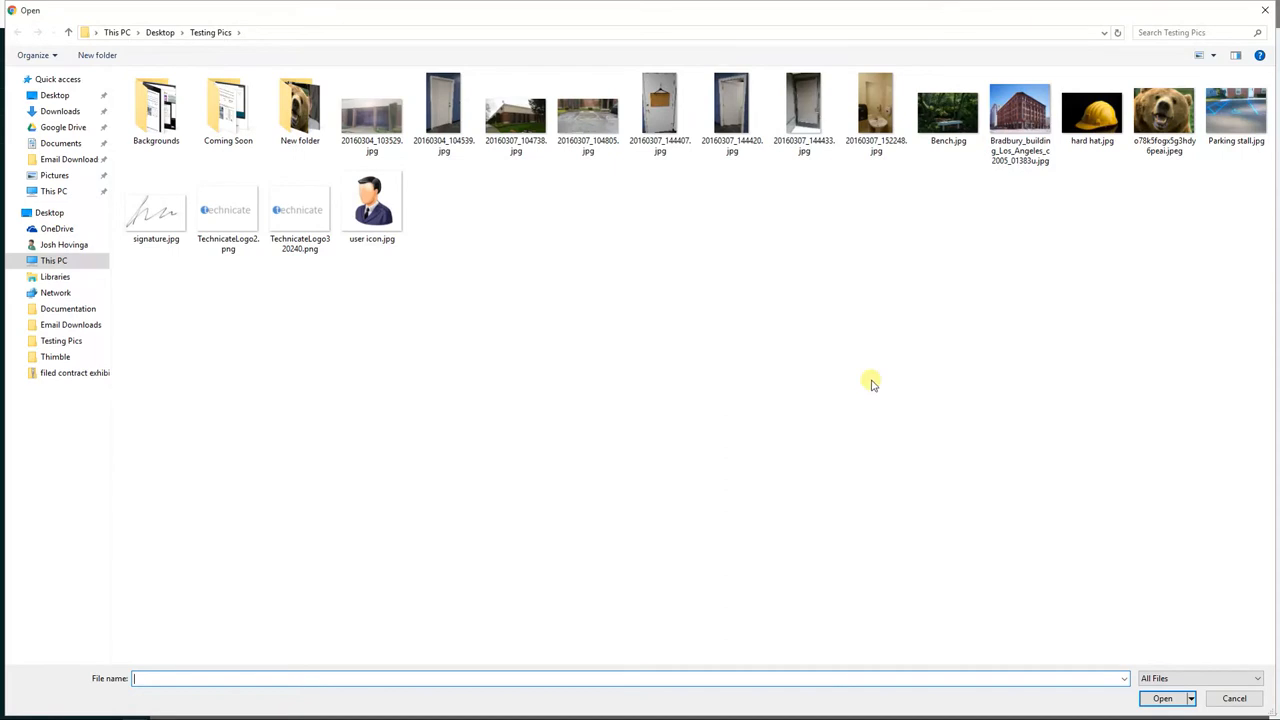
pyautogui.doubleClick(948, 124)
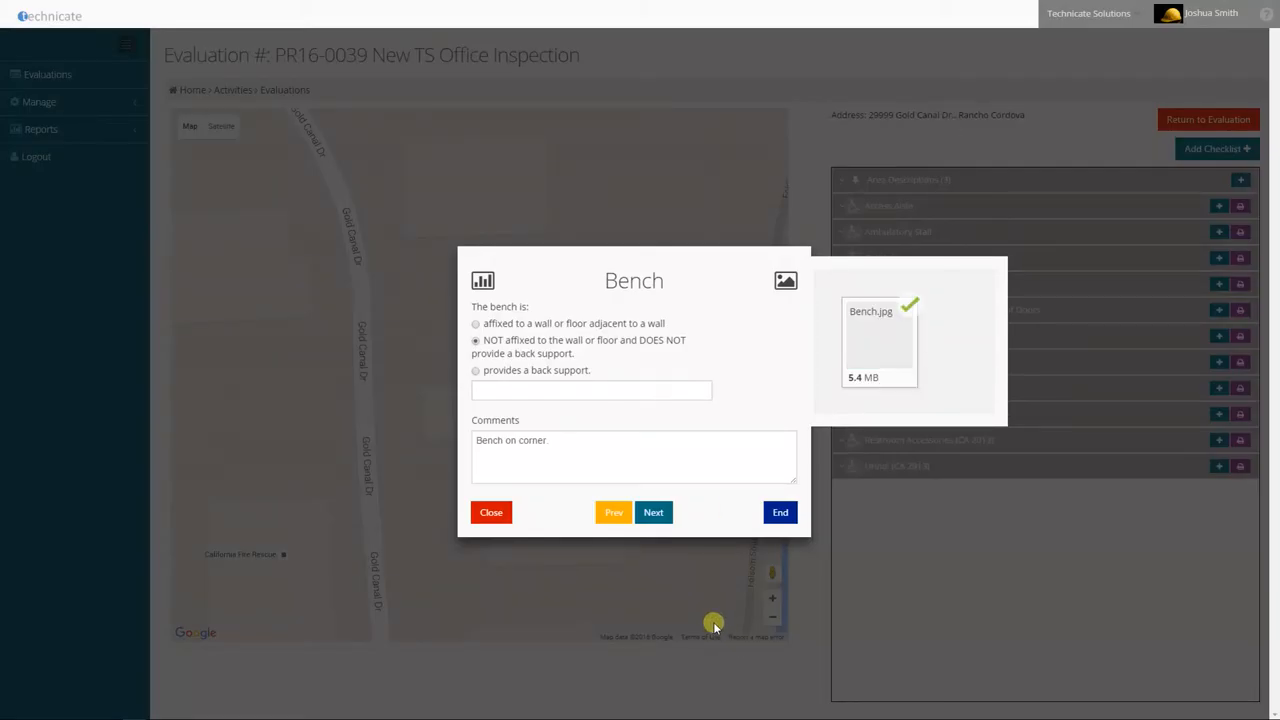
# Continue past the last question, save the Bench checklist, and expand the list of completed Bench checklists
pyautogui.click(662, 516)
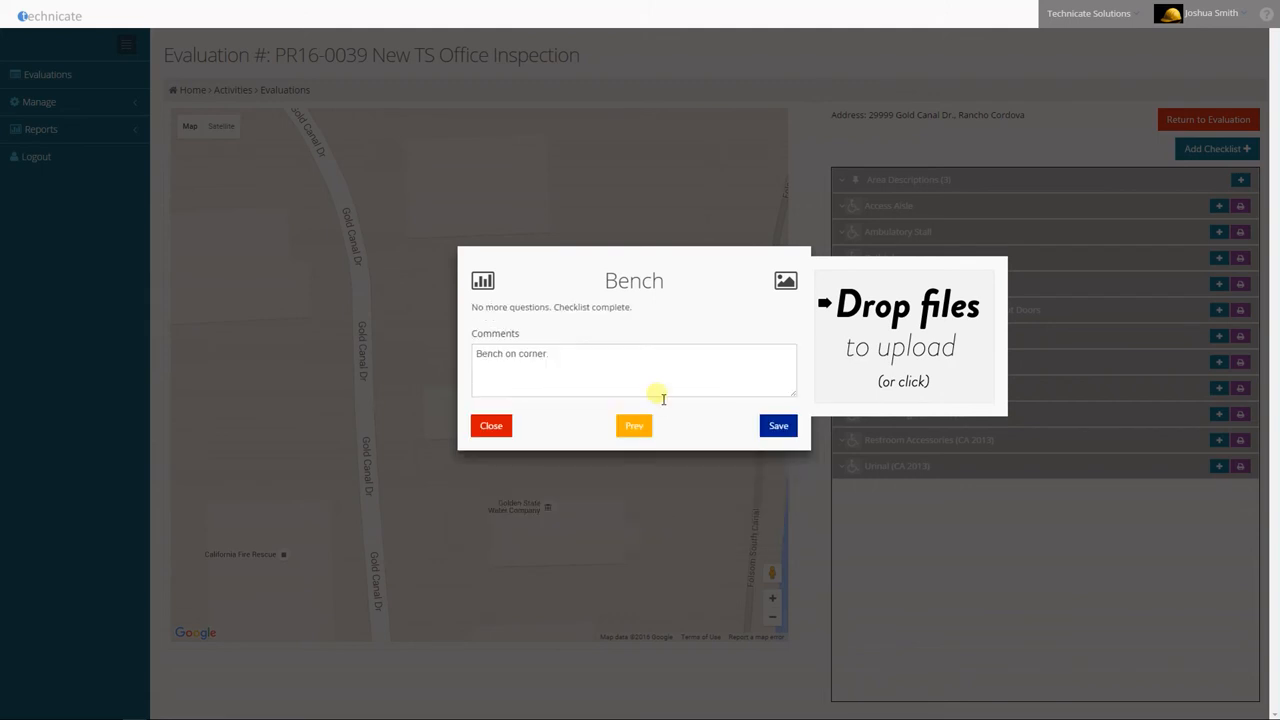
pyautogui.click(785, 428)
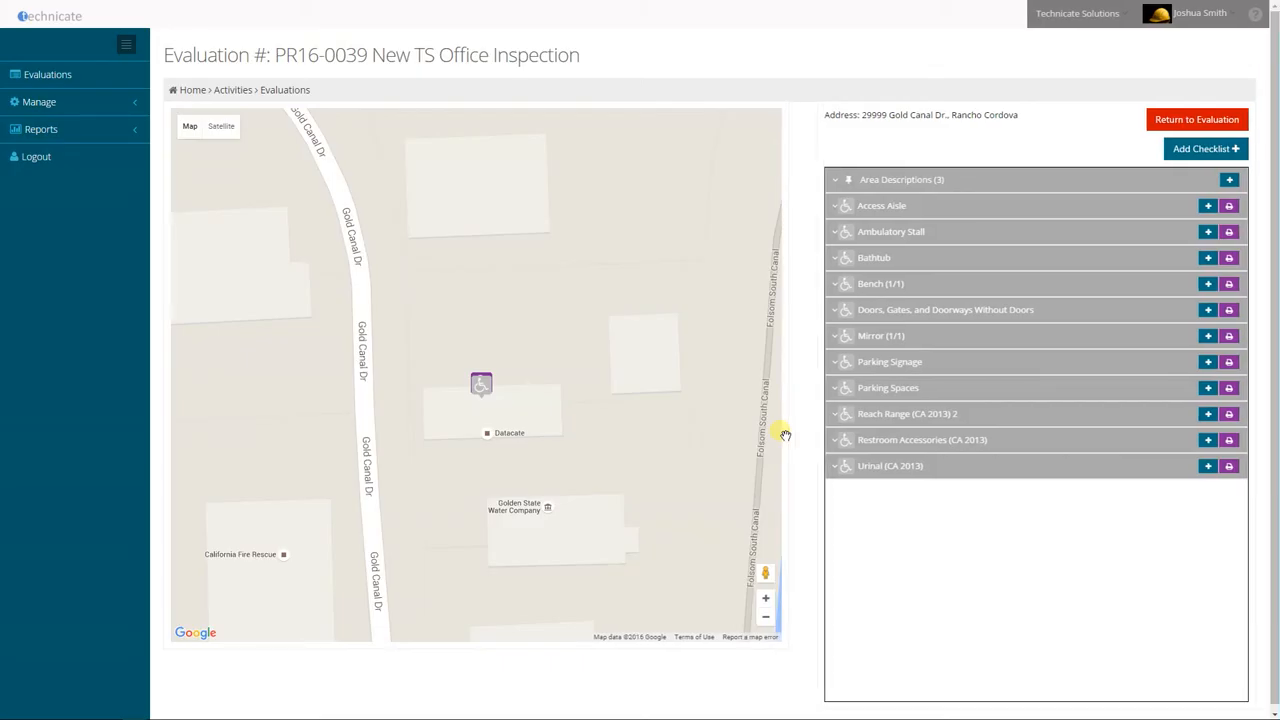
pyautogui.click(919, 285)
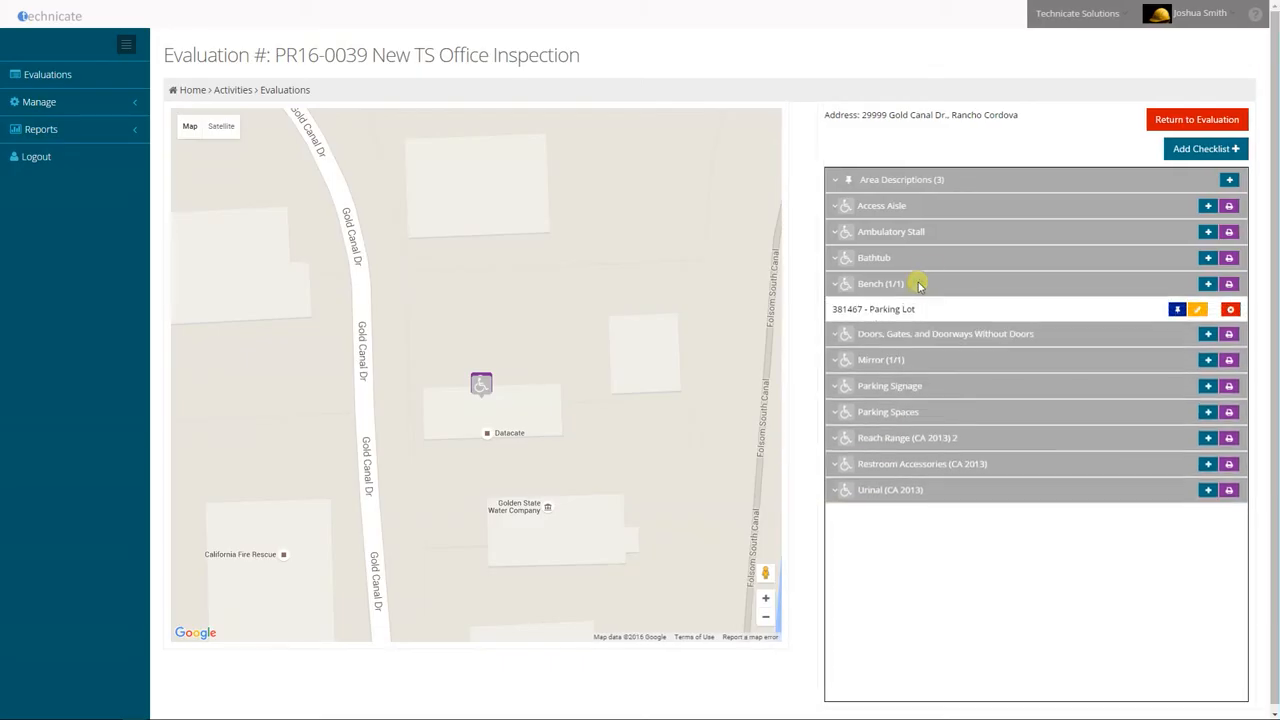
# Expand the completed Mirror checklists, and start deleting the Parking Lot Bench checklist but cancel the deletion
pyautogui.click(916, 366)
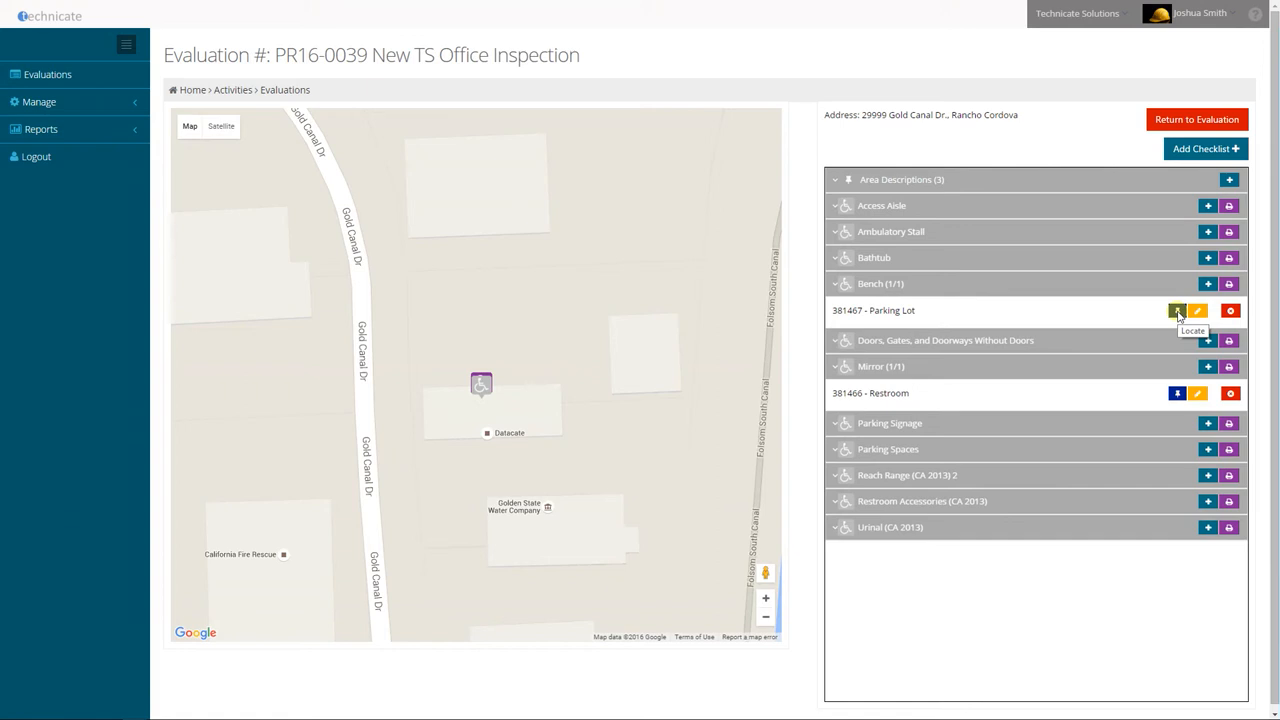
pyautogui.click(1230, 312)
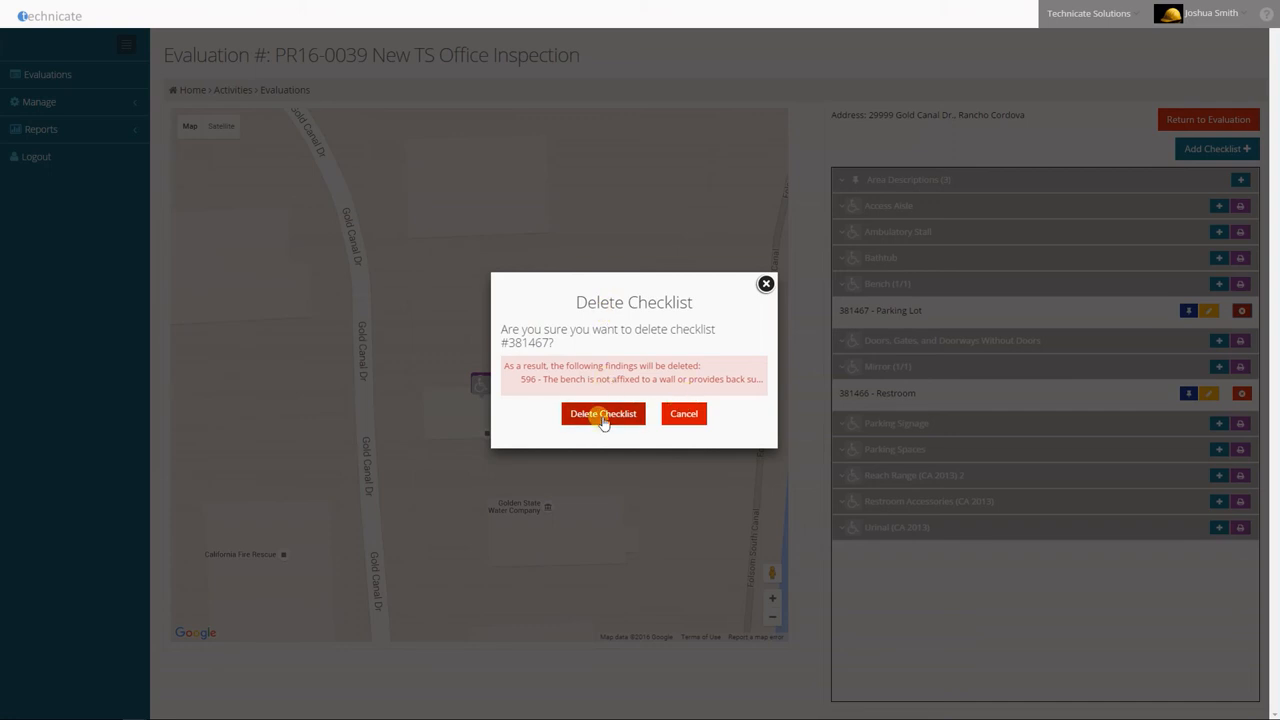
pyautogui.click(683, 414)
# Return to the evaluation's findings and try to delete the bench finding listed under Parking Lot, dismissing the dialog
pyautogui.click(1164, 121)
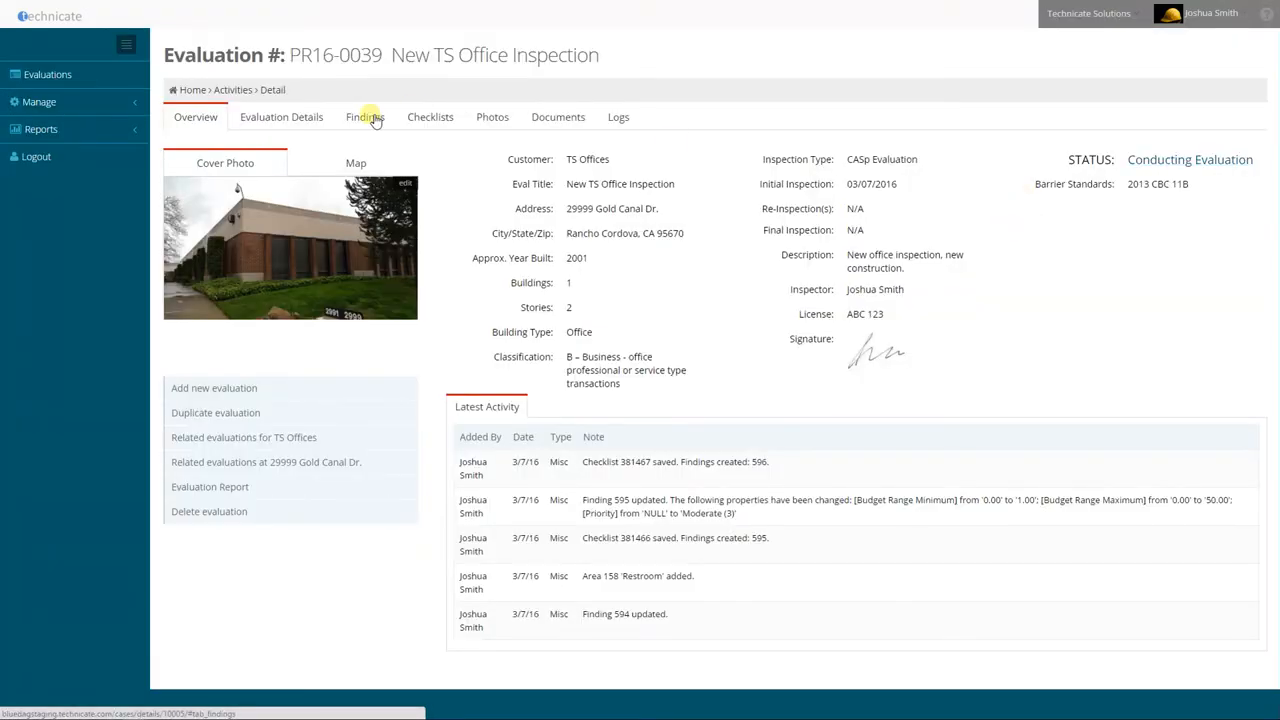
pyautogui.click(366, 117)
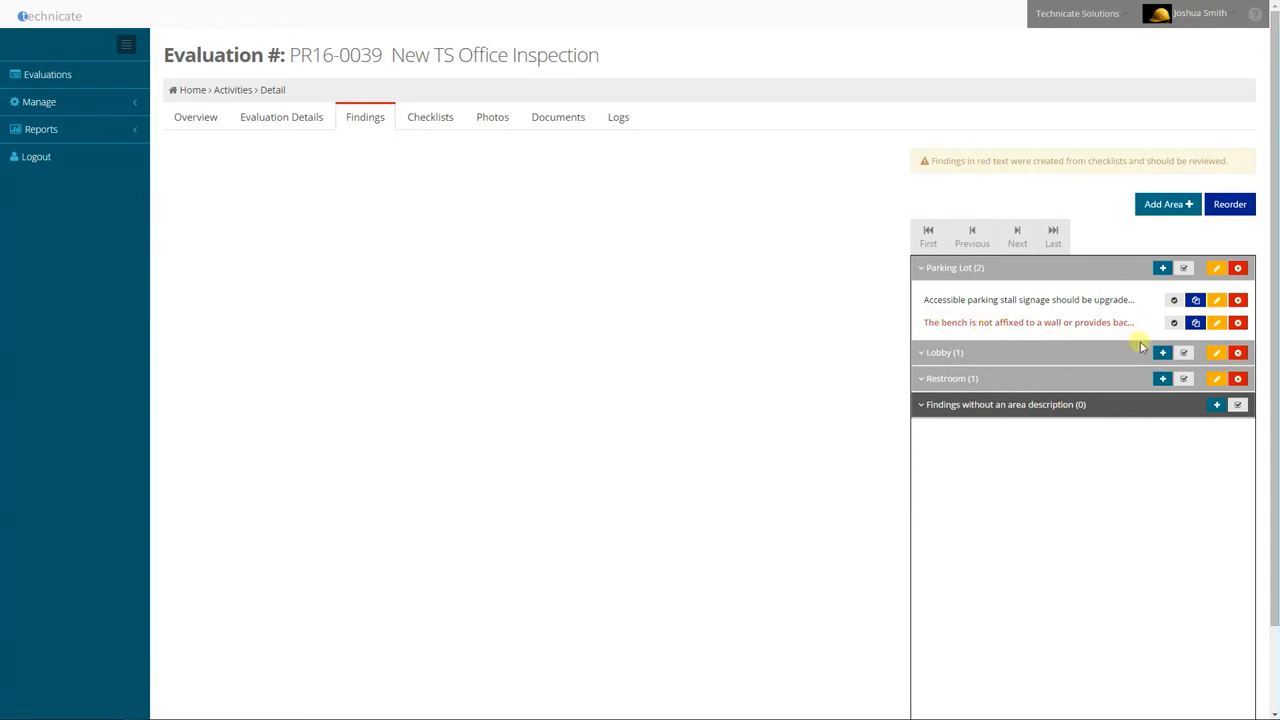
pyautogui.click(1237, 323)
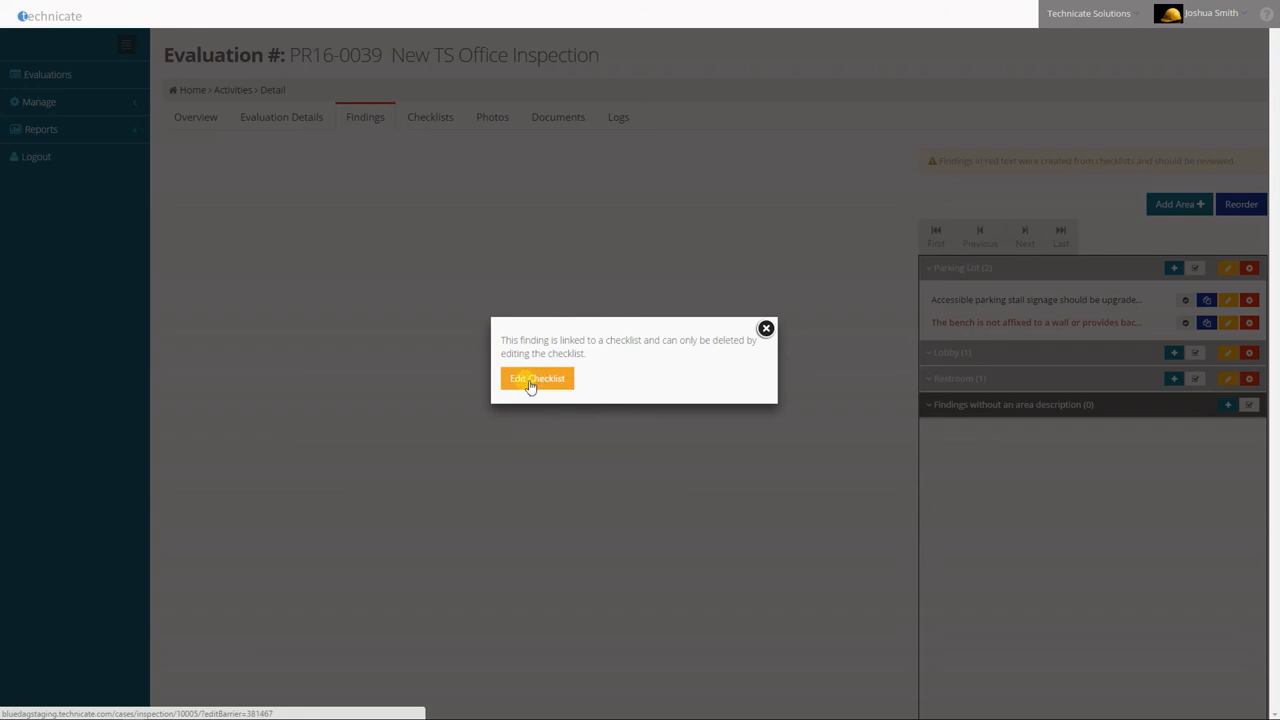
pyautogui.click(765, 329)
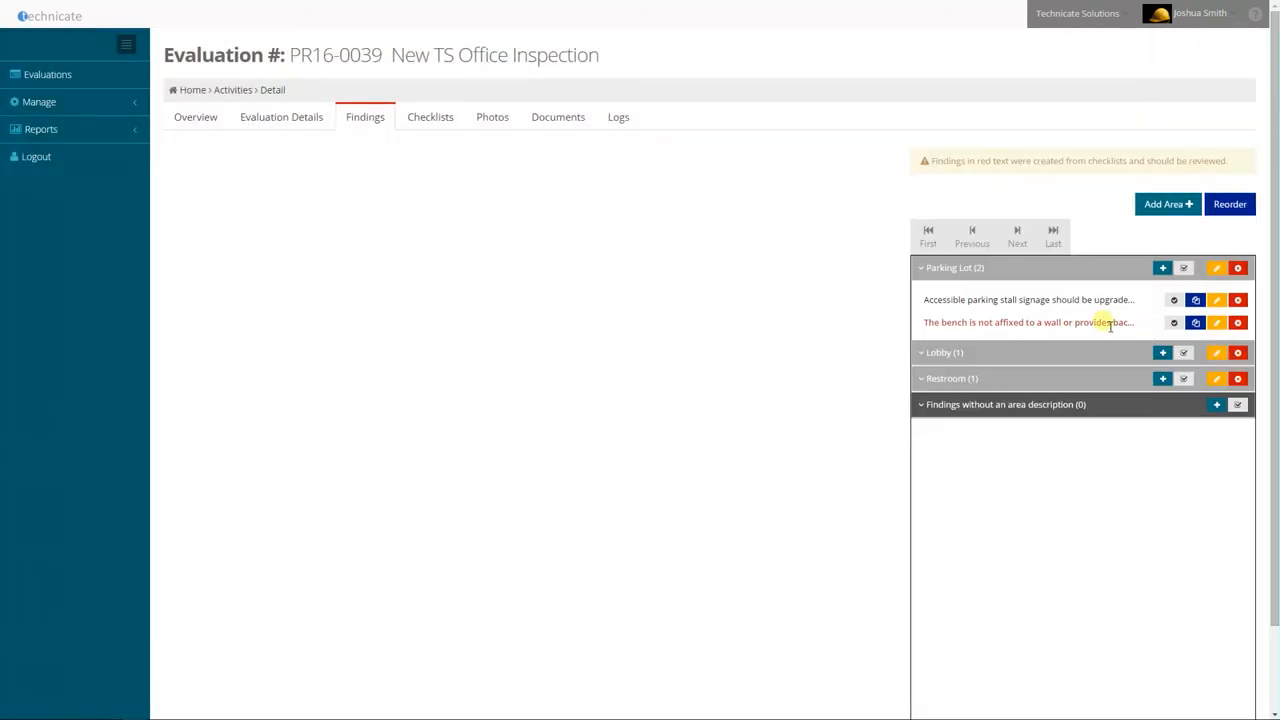
# Edit the bench finding under Parking Lot to have the as built condition "No back rest at all." and save it
pyautogui.click(1106, 324)
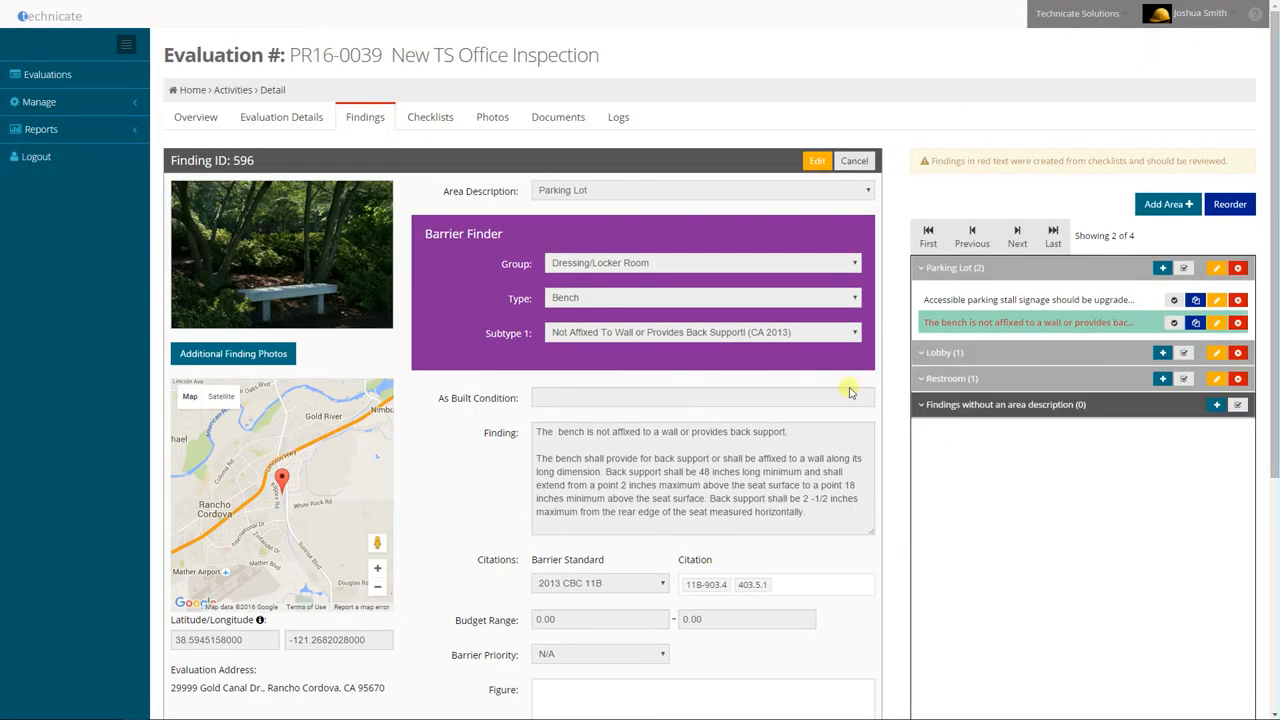
pyautogui.click(817, 162)
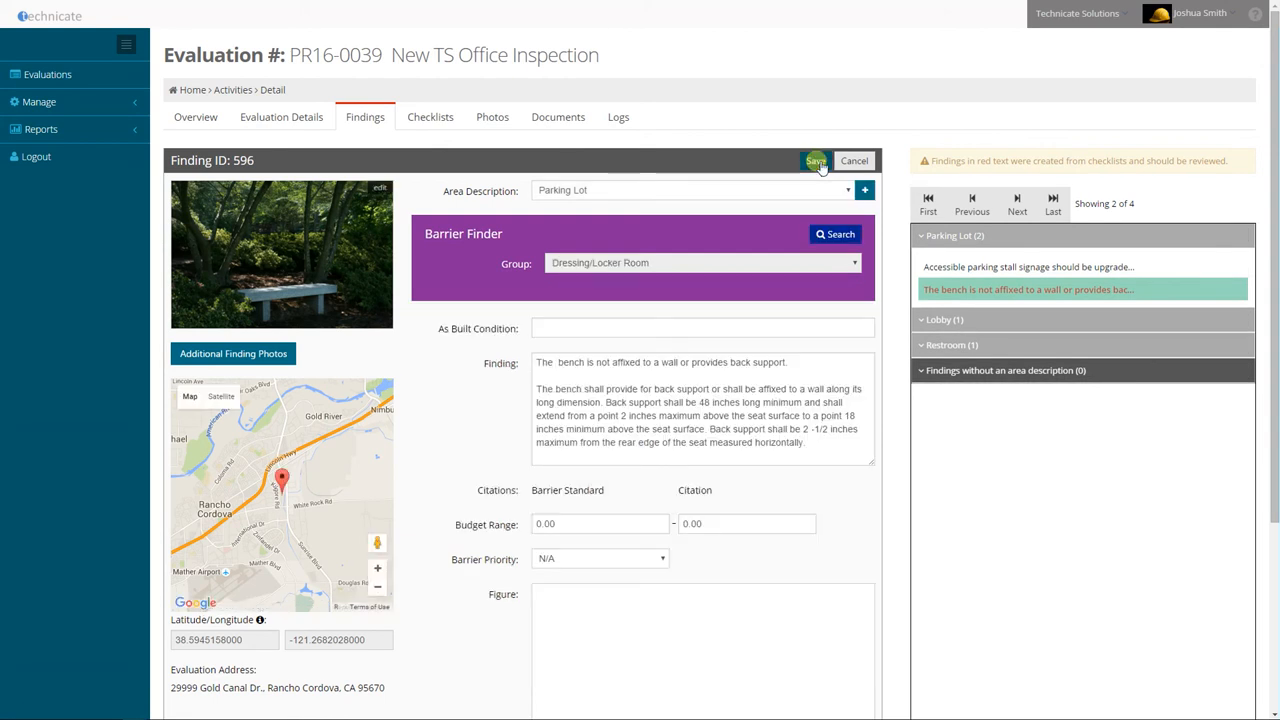
pyautogui.click(575, 399)
pyautogui.write('no')
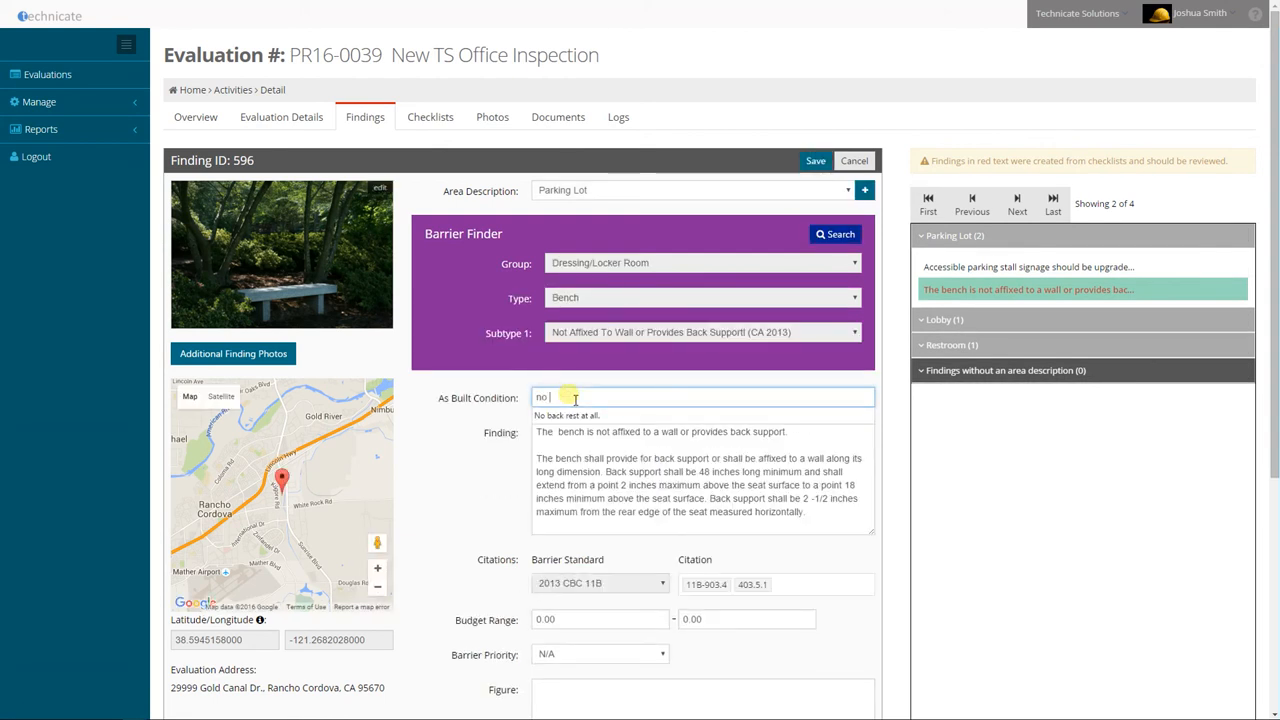
pyautogui.click(567, 415)
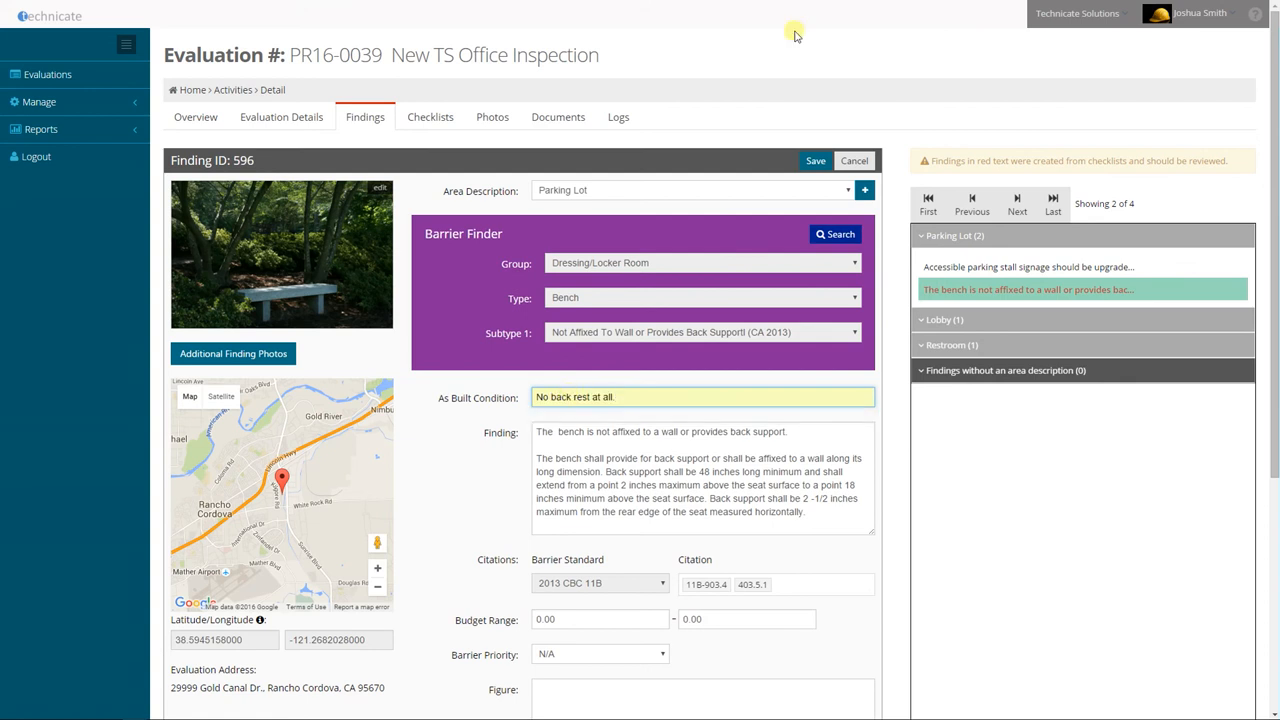
pyautogui.click(818, 163)
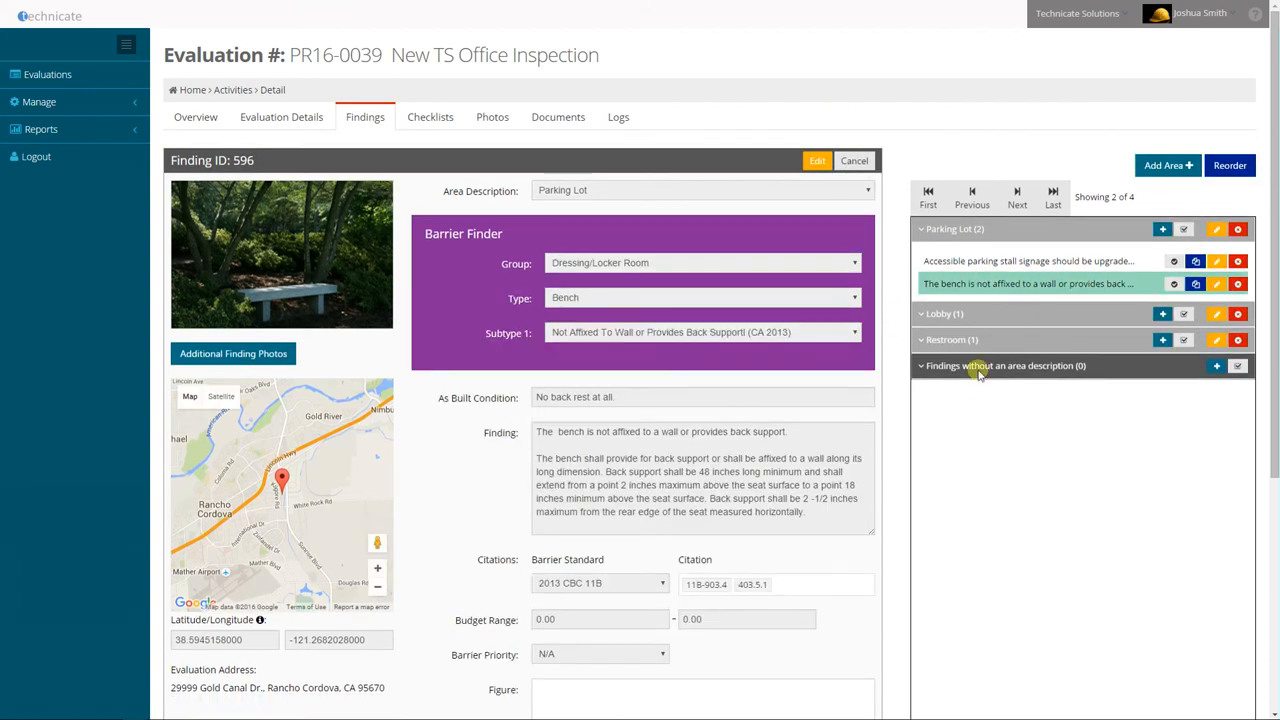
# Set the bench finding's status to Corrected and save the finding
pyautogui.click(817, 161)
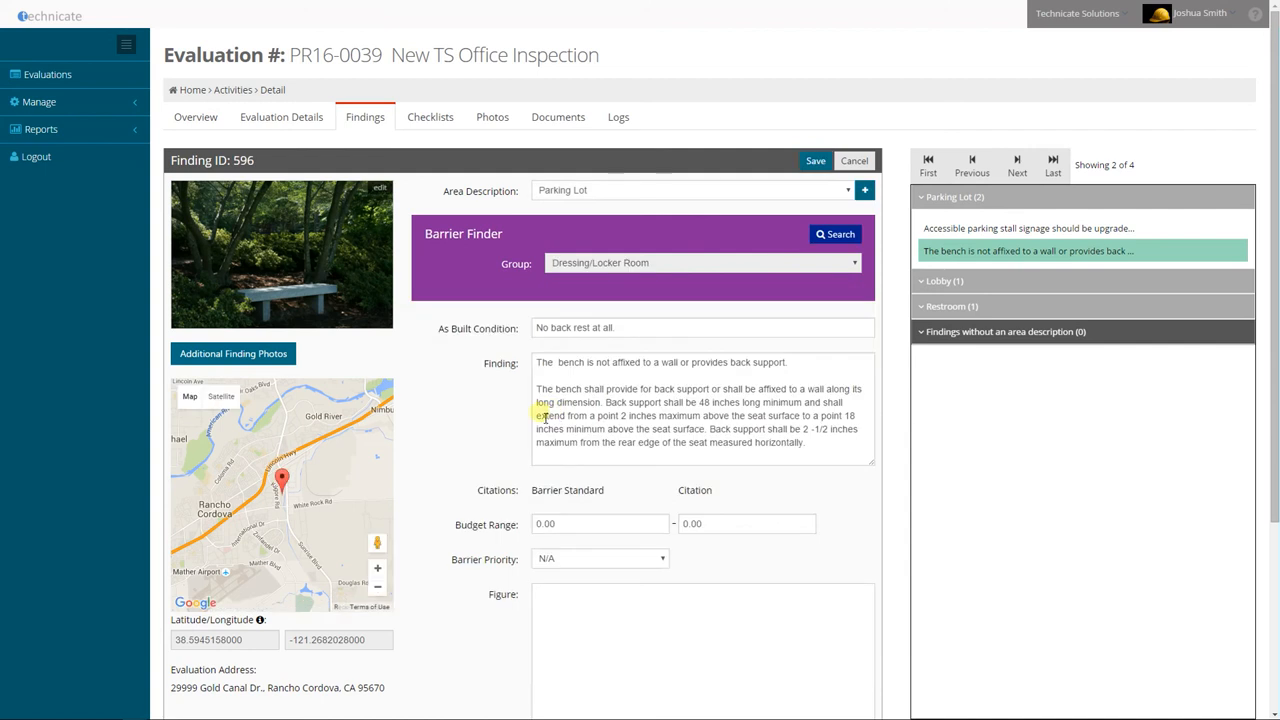
pyautogui.scroll(-4, 482, 420)
pyautogui.click(641, 642)
pyautogui.click(567, 674)
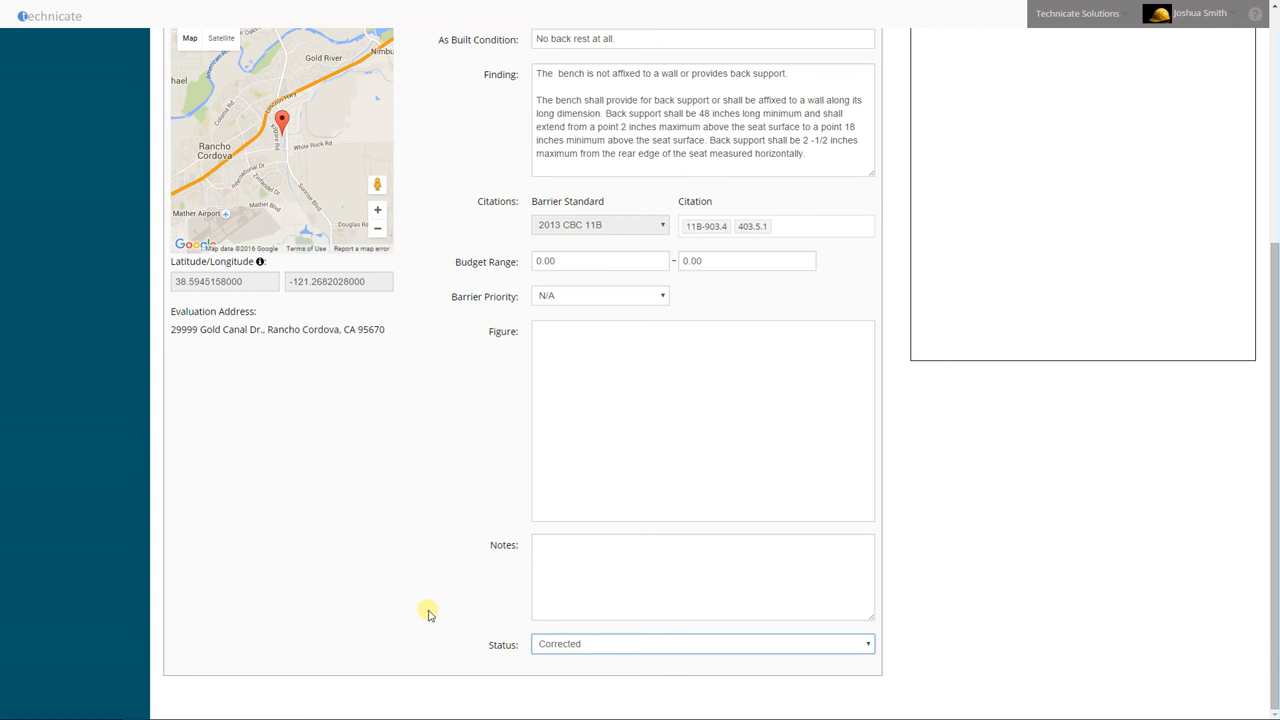
pyautogui.scroll(4, 443, 608)
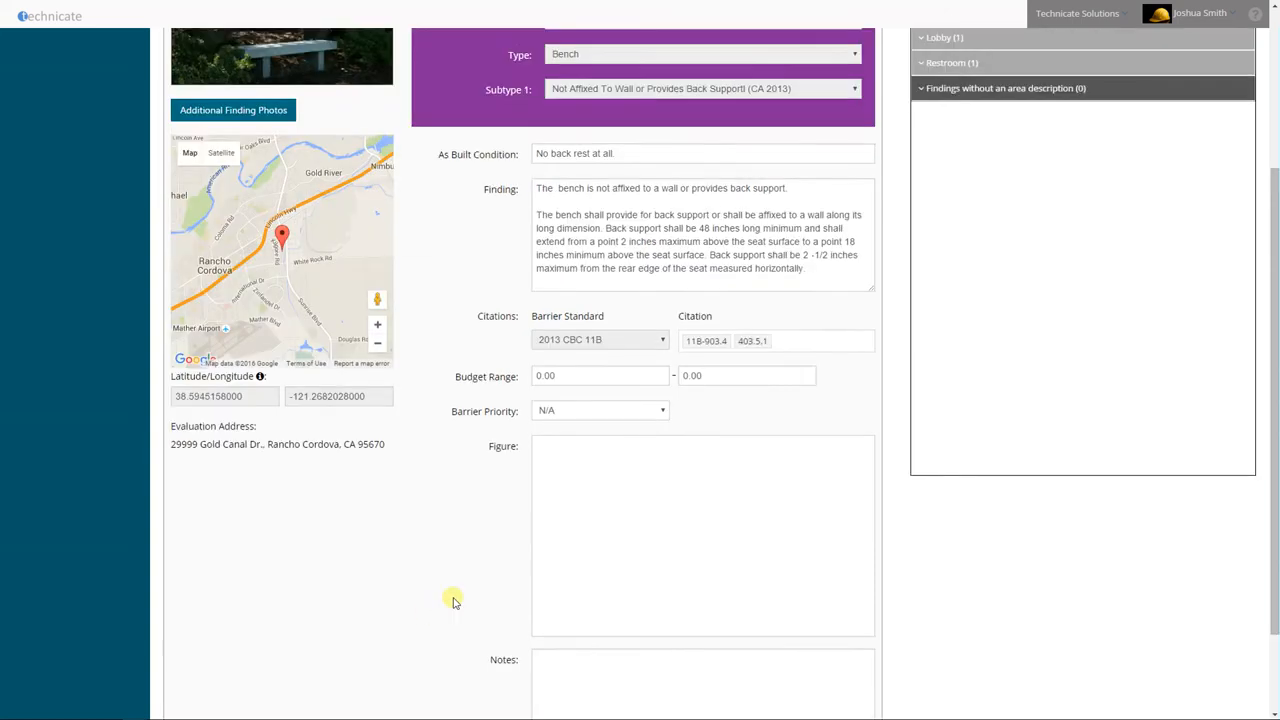
pyautogui.click(816, 161)
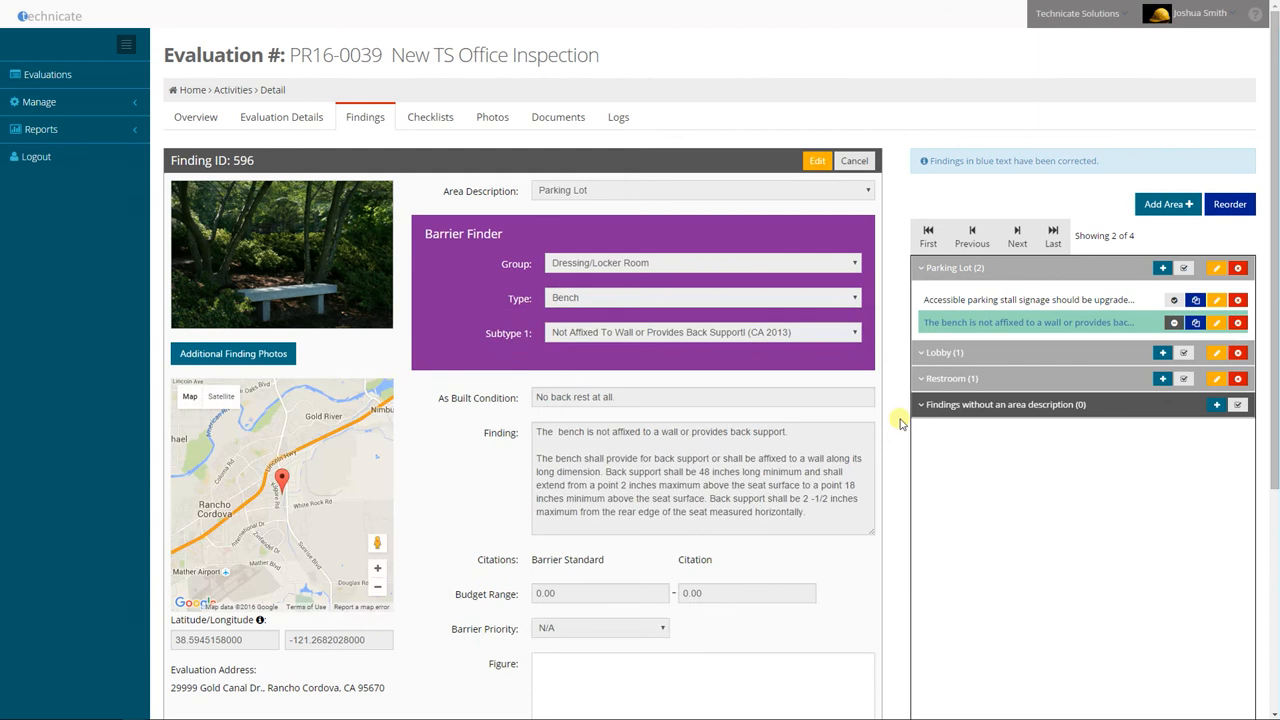
# Examine the evaluation's findings one after another, moving forward and back and jumping to the last and first finding
pyautogui.click(1000, 302)
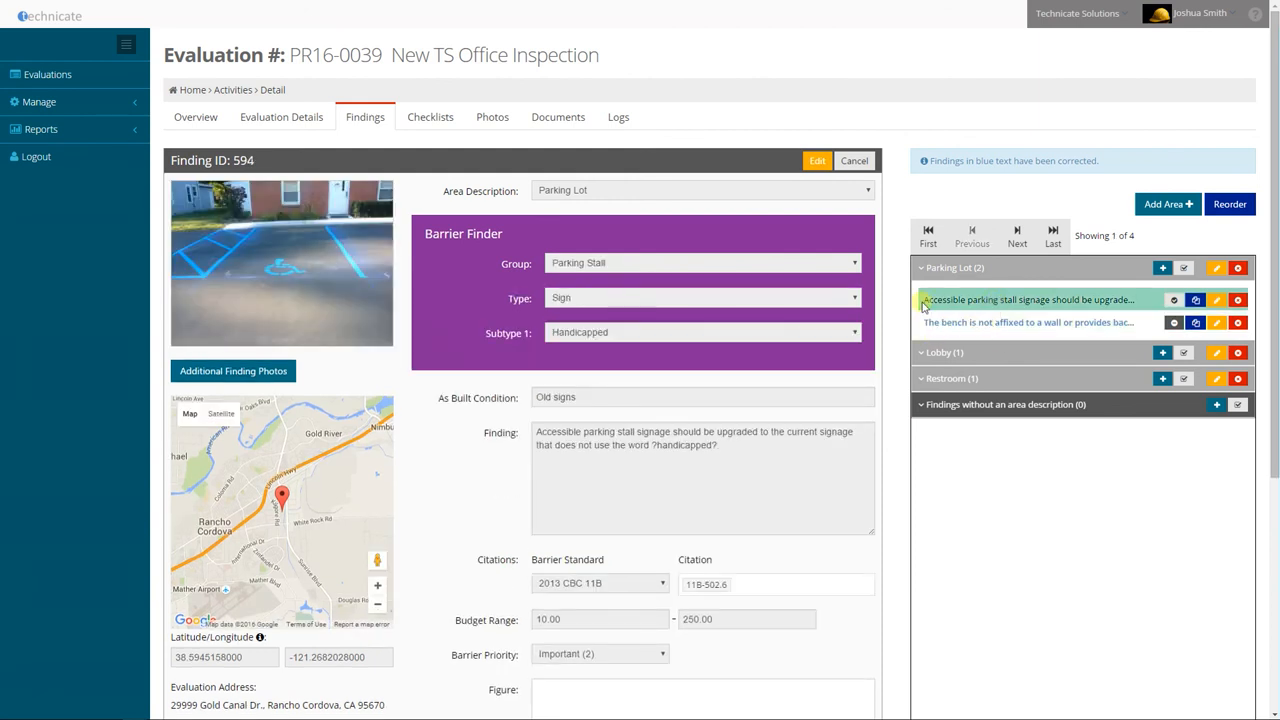
pyautogui.click(926, 323)
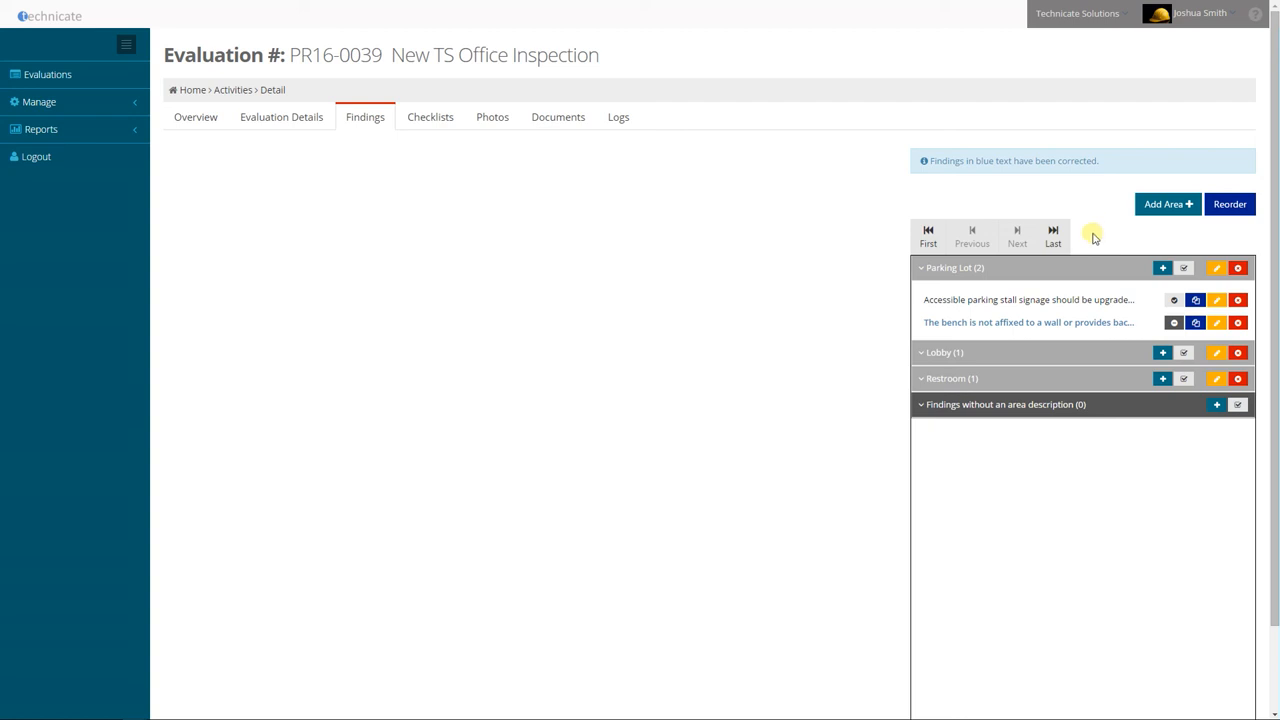
pyautogui.click(1011, 297)
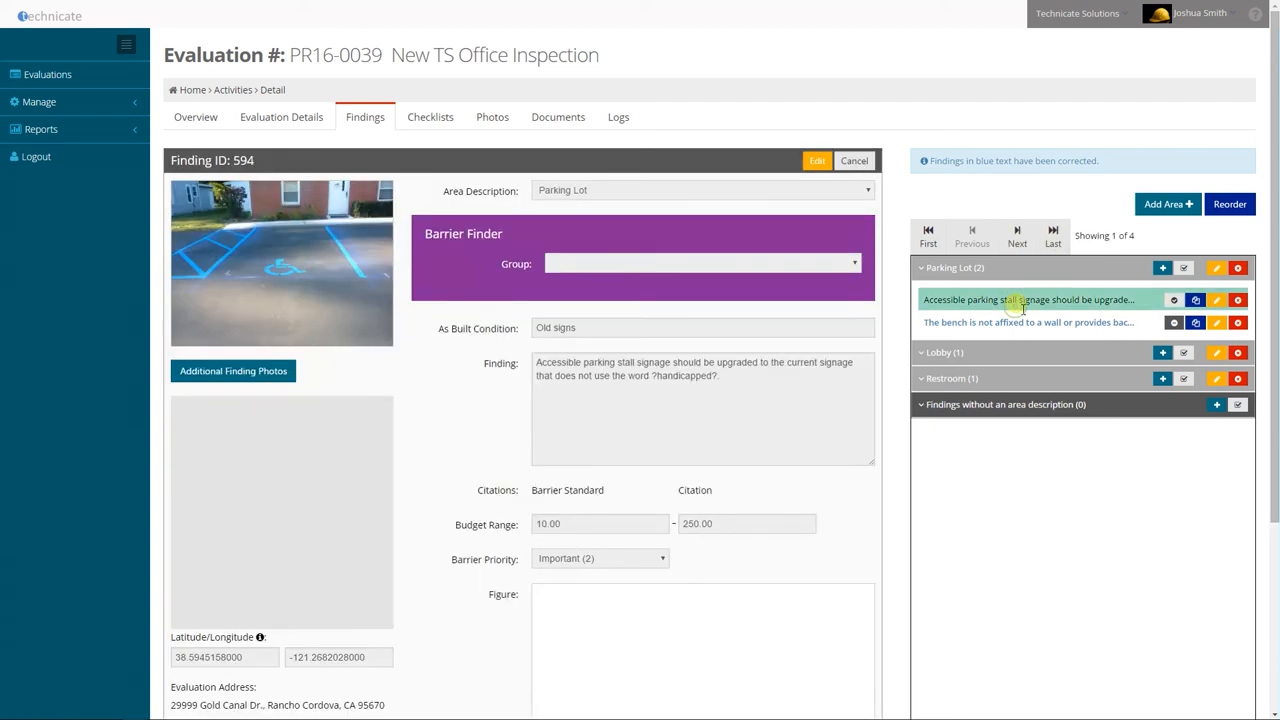
pyautogui.click(1017, 232)
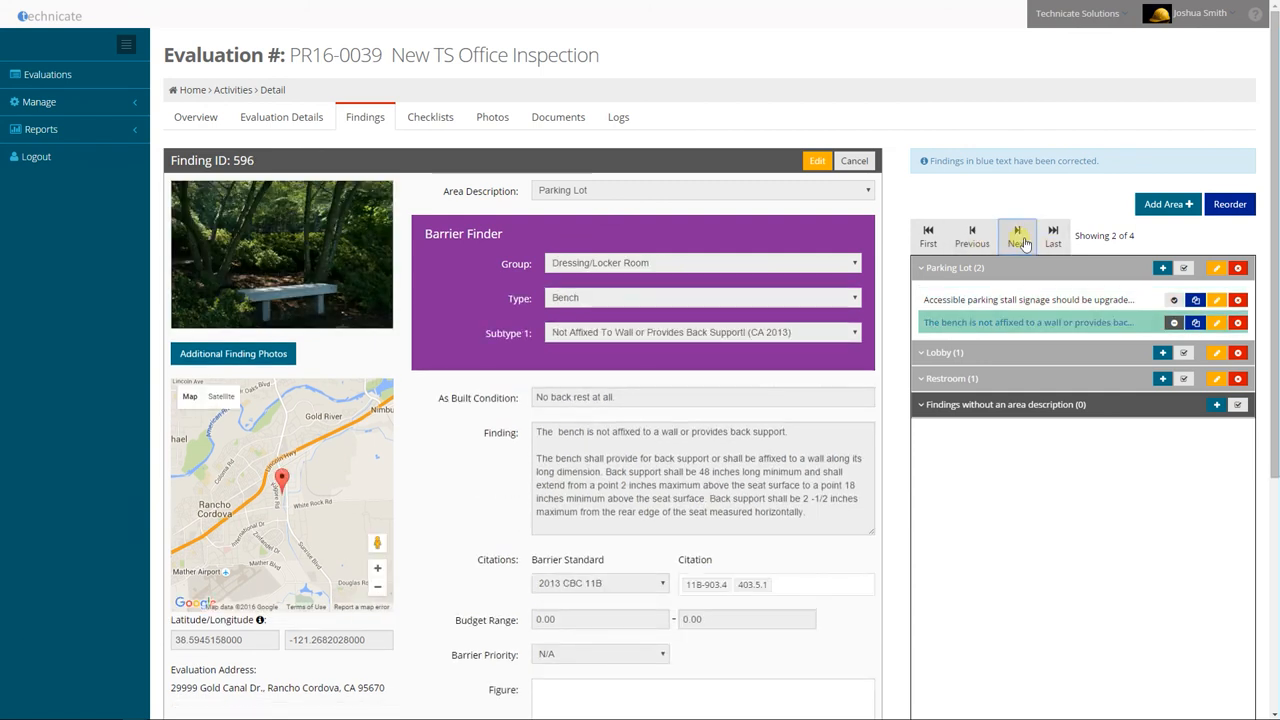
pyautogui.click(1019, 240)
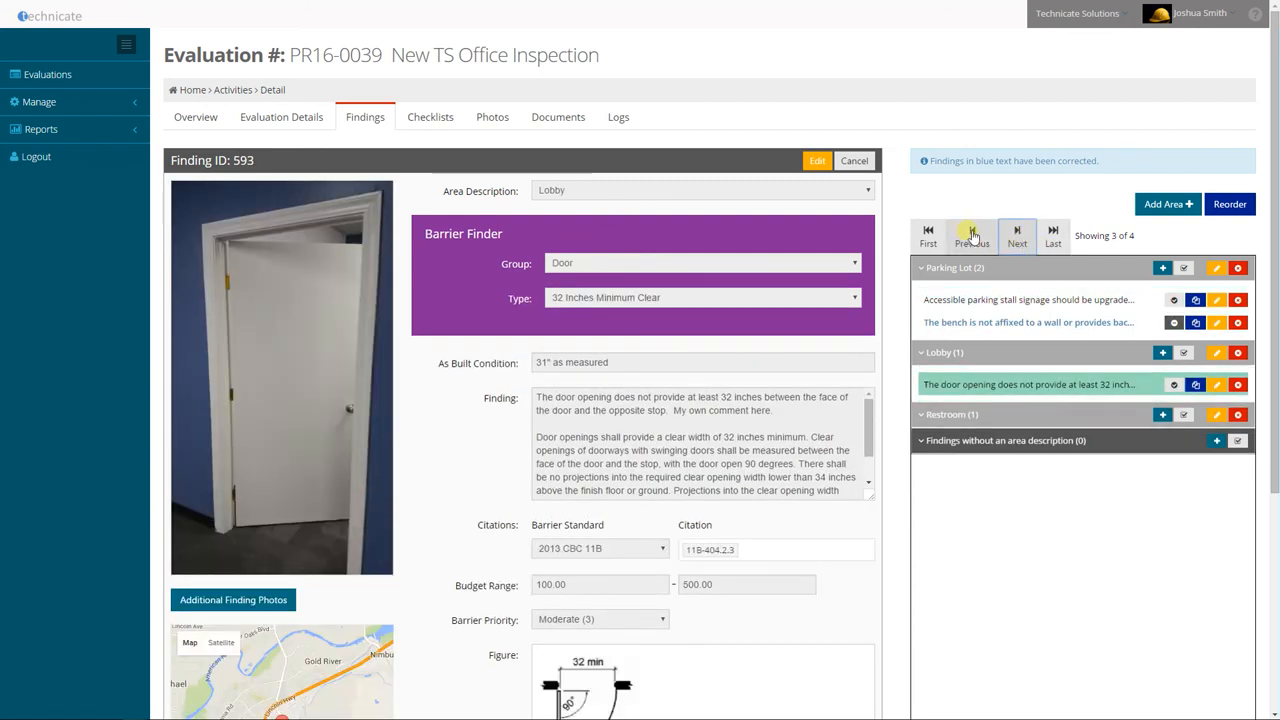
pyautogui.click(971, 240)
pyautogui.click(1053, 237)
pyautogui.click(928, 237)
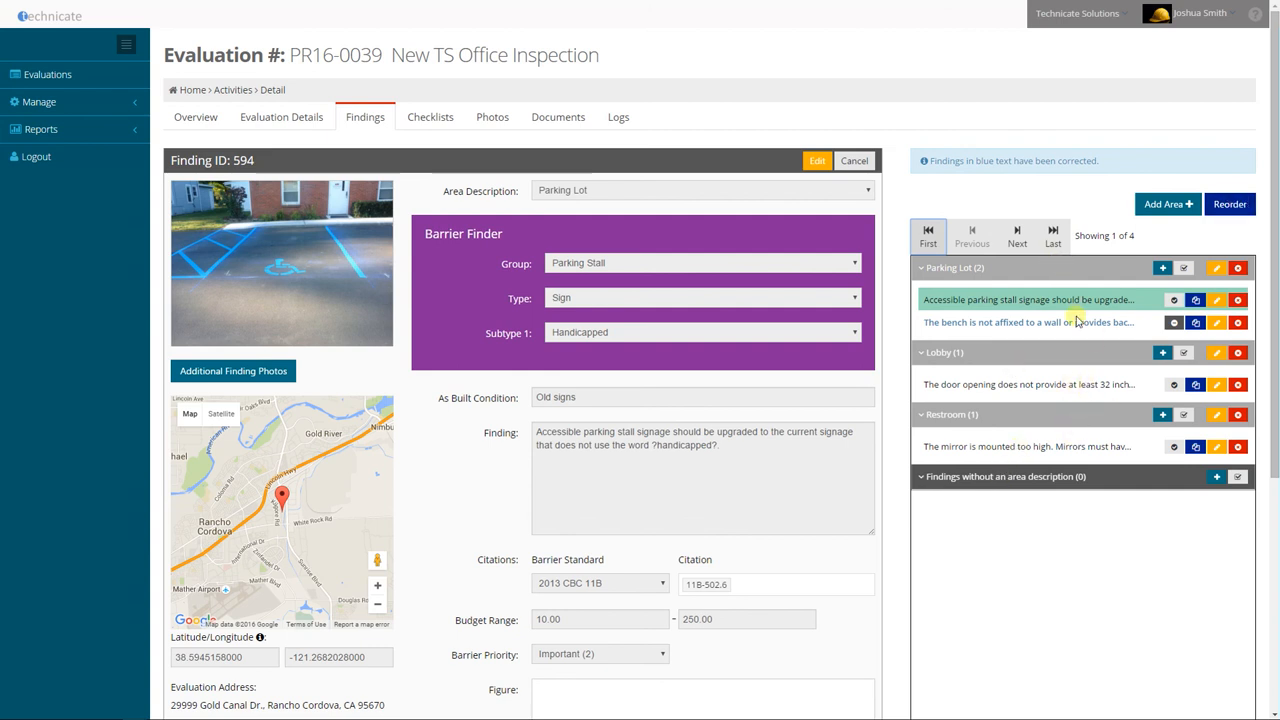
# Try to start reordering the findings, and close the open parking stall signage finding
pyautogui.click(1232, 208)
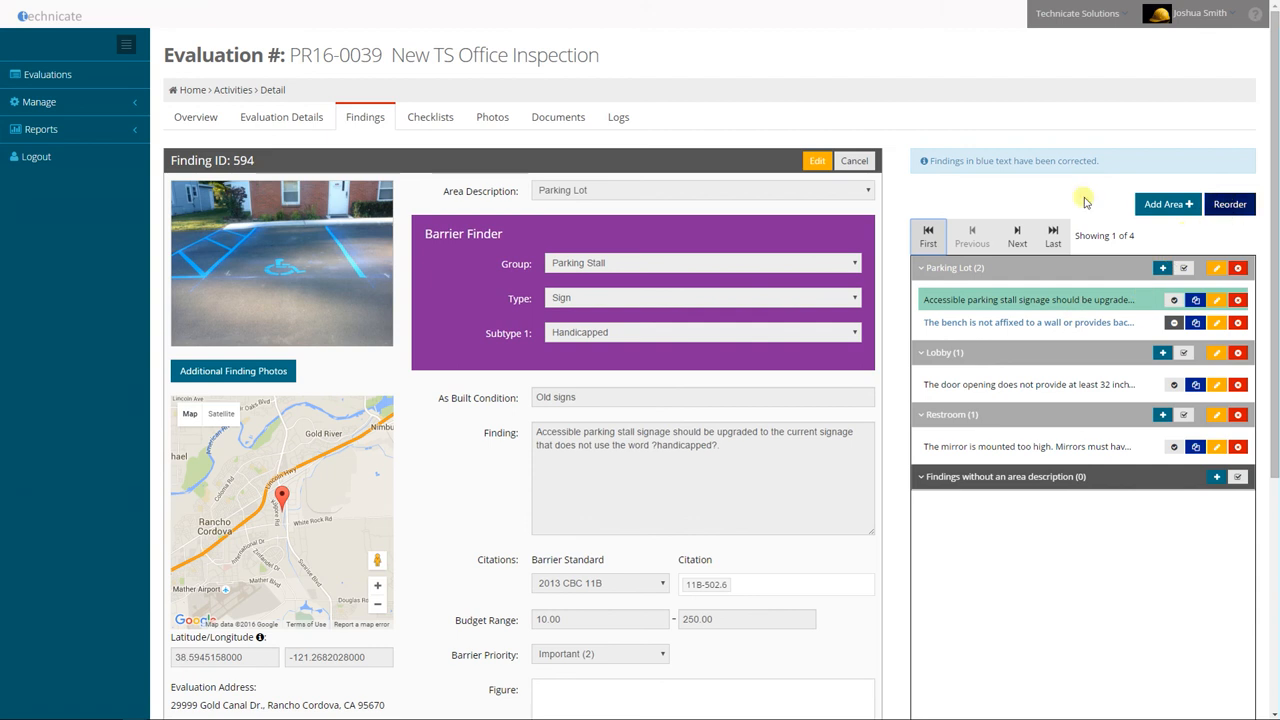
pyautogui.click(851, 160)
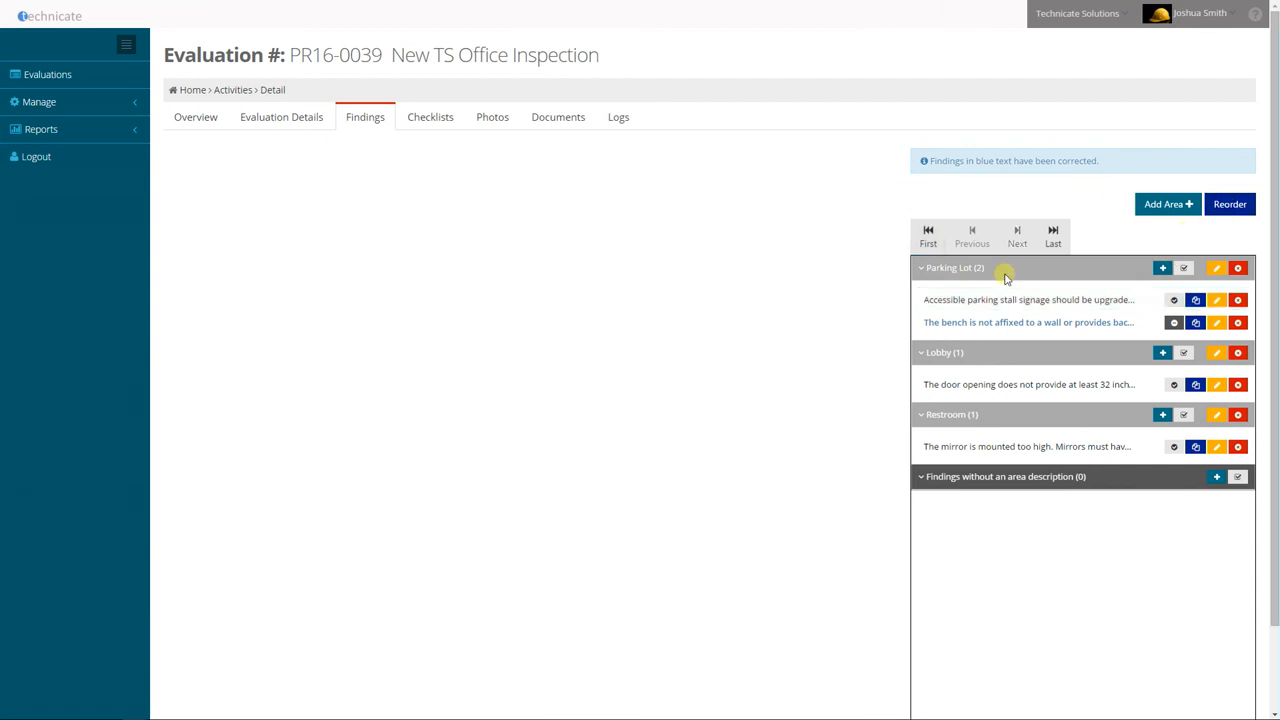